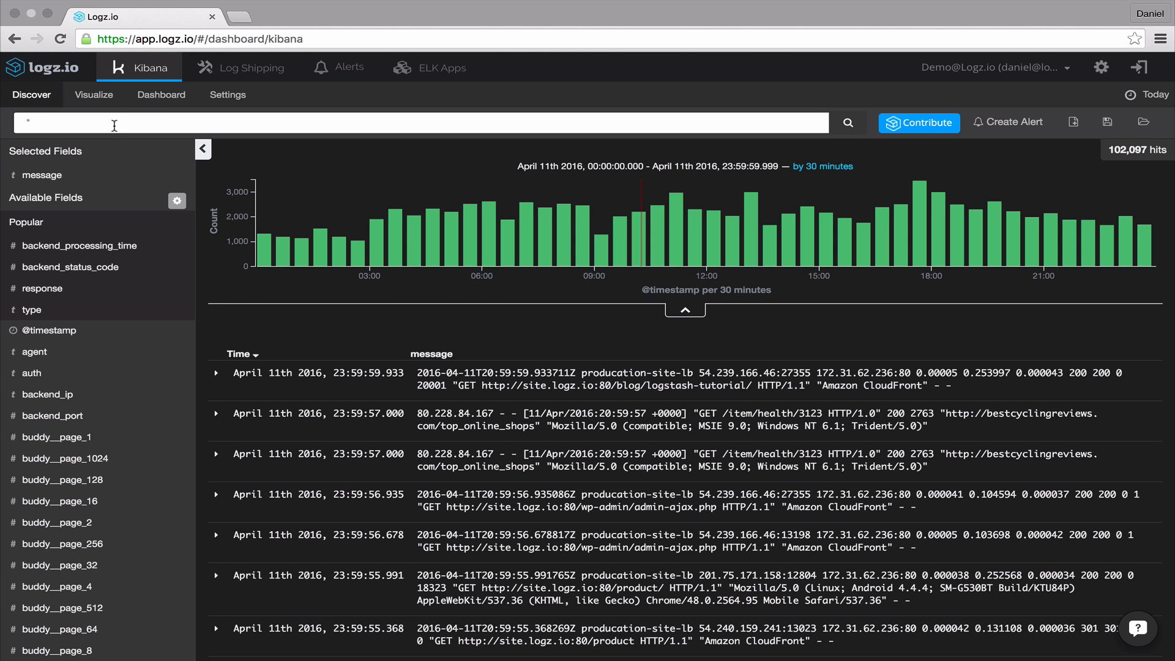
- Start a new pie chart visualization from a new search
click(98, 98)
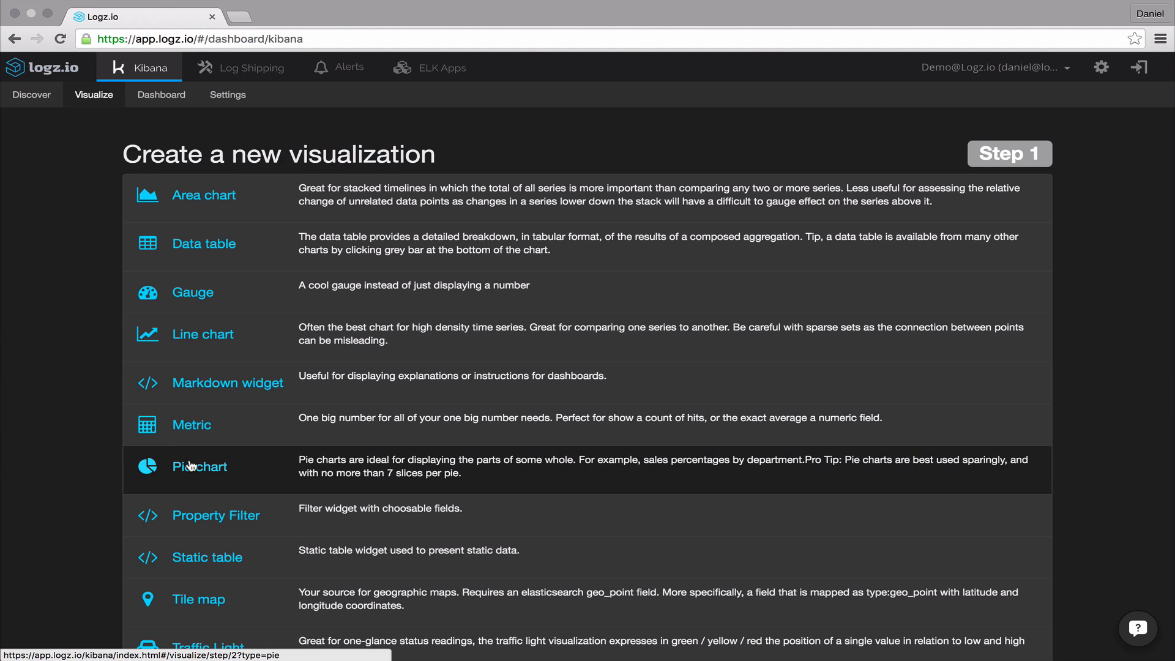
click(190, 465)
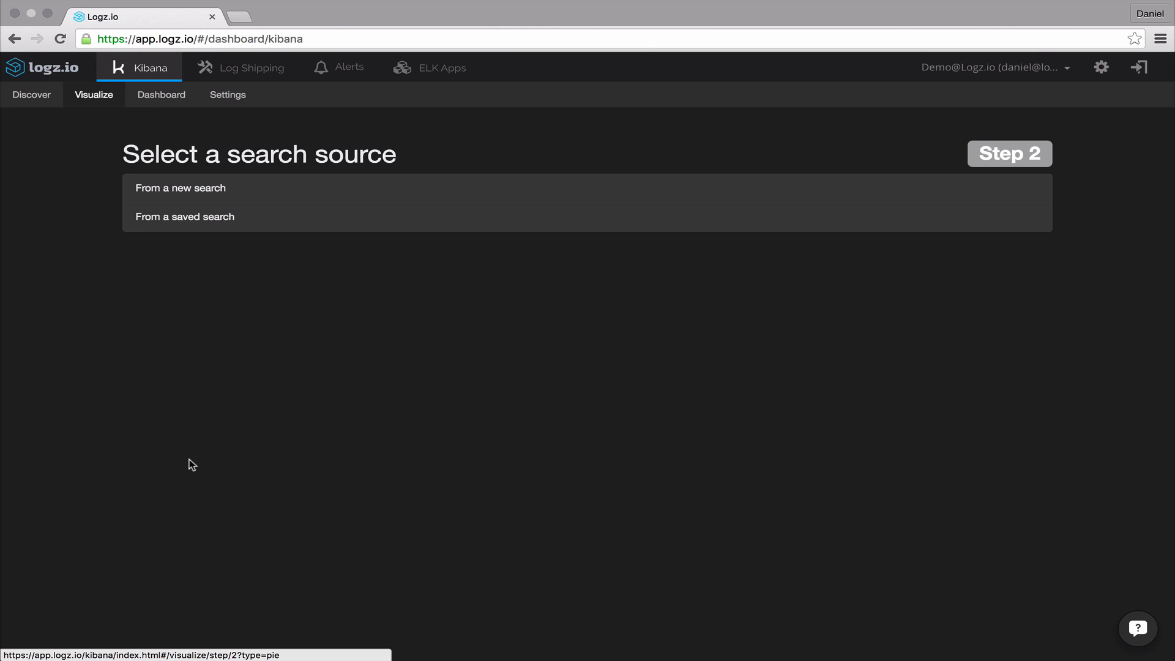
click(178, 198)
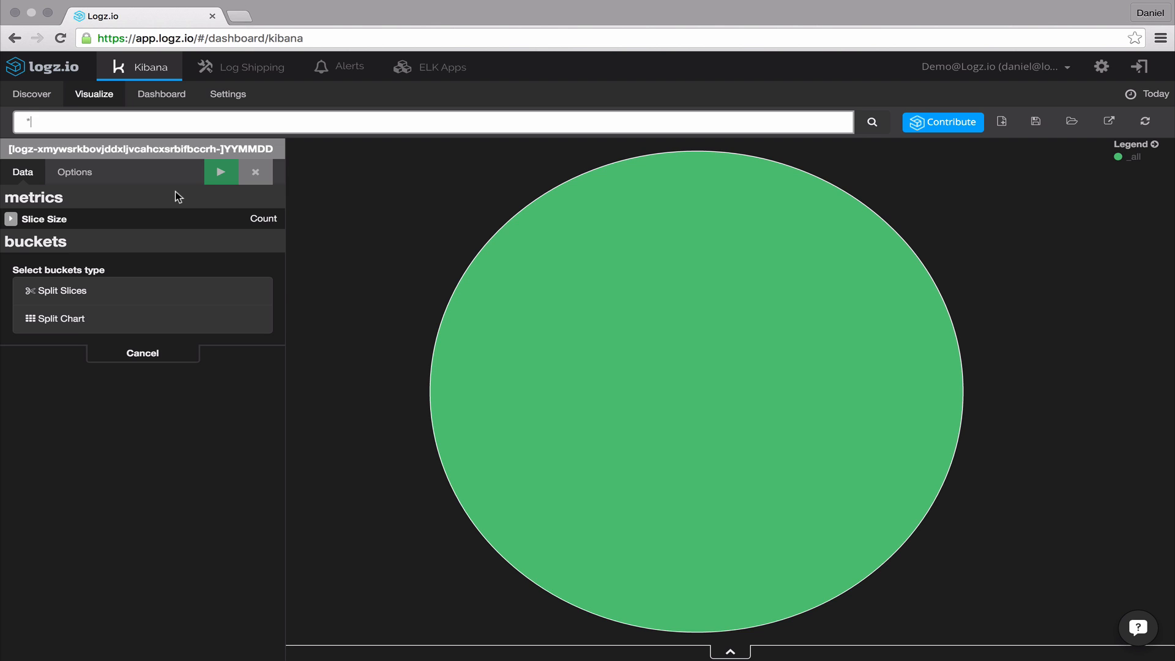
- Set the search query to type:apache_access AND response:[400 *] using the suggested query
key(BackSpace)
text(ty)
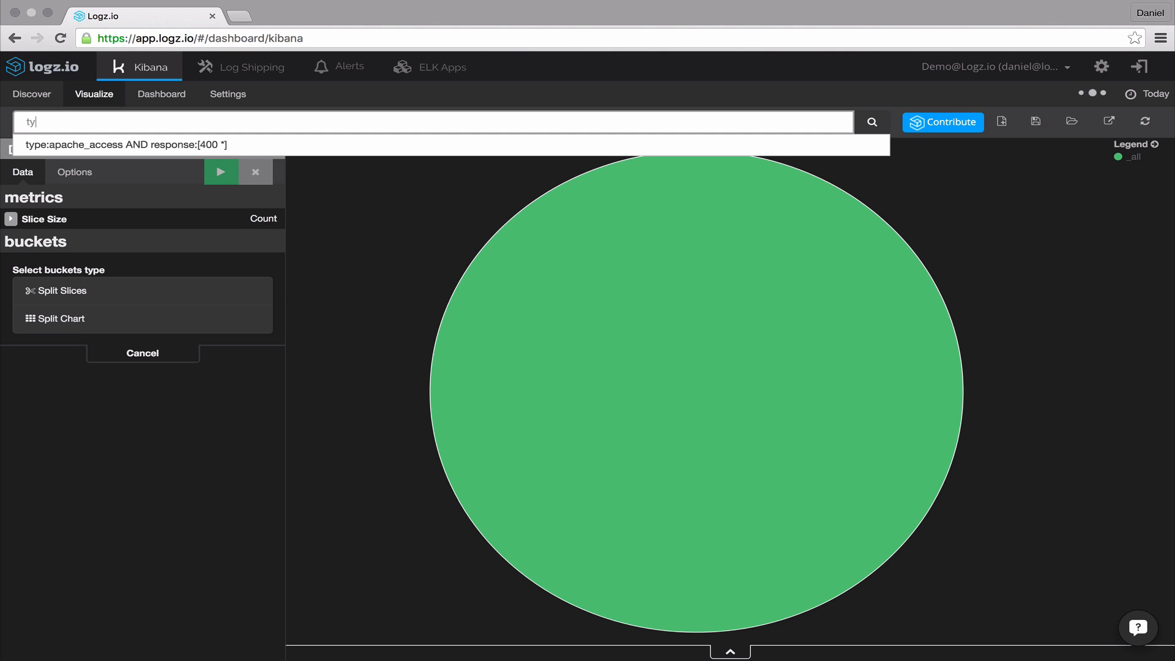
text(pe:)
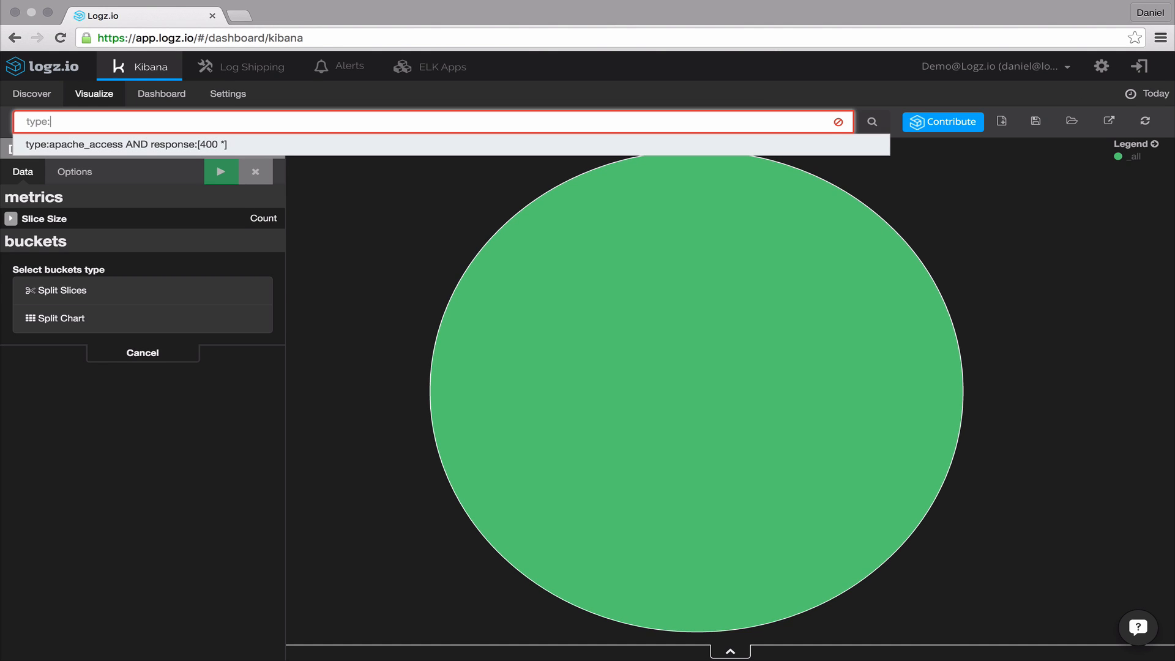
key(Down)
key(Return)
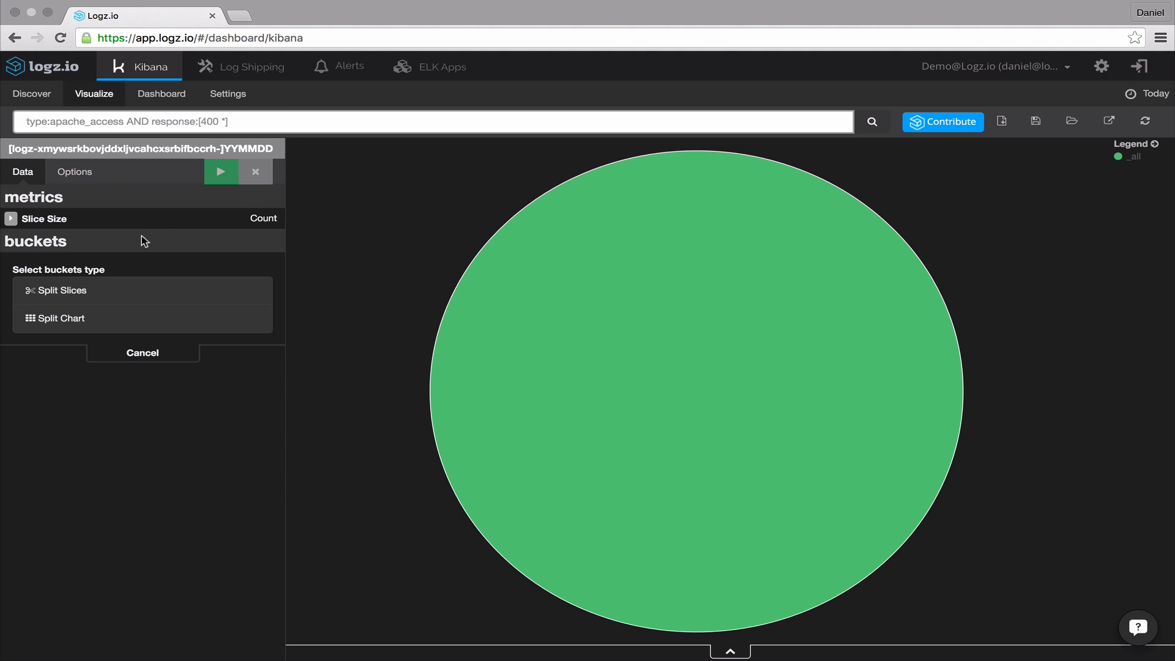
- Split the pie slices with a Terms aggregation on the geoip.country_name field
click(83, 295)
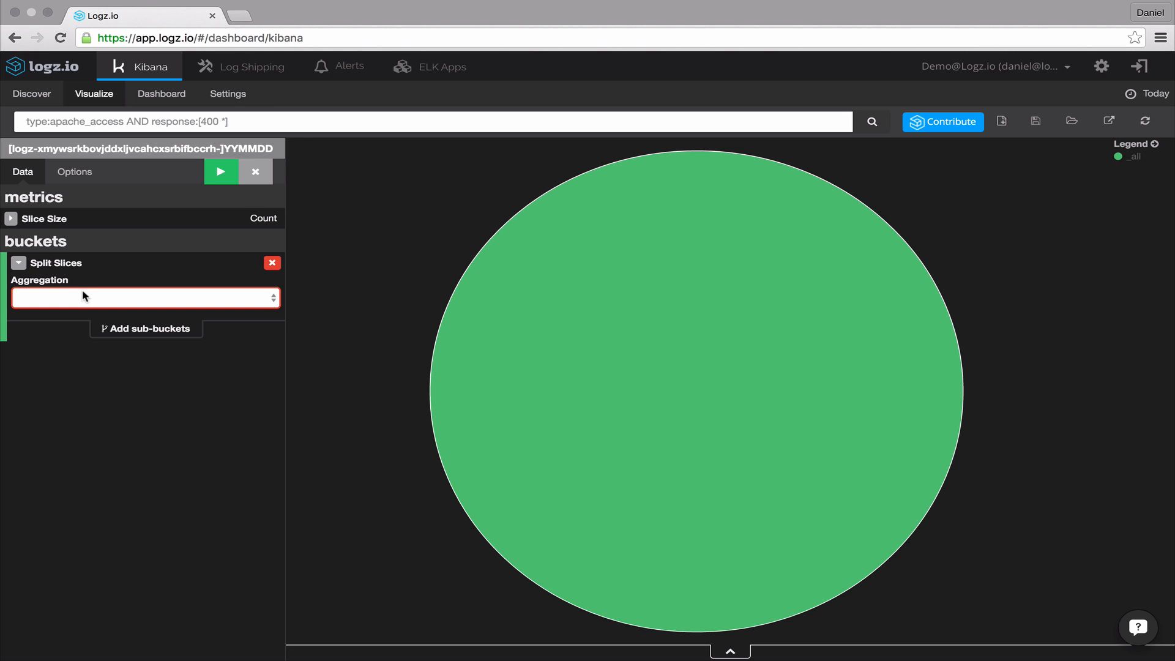
click(84, 297)
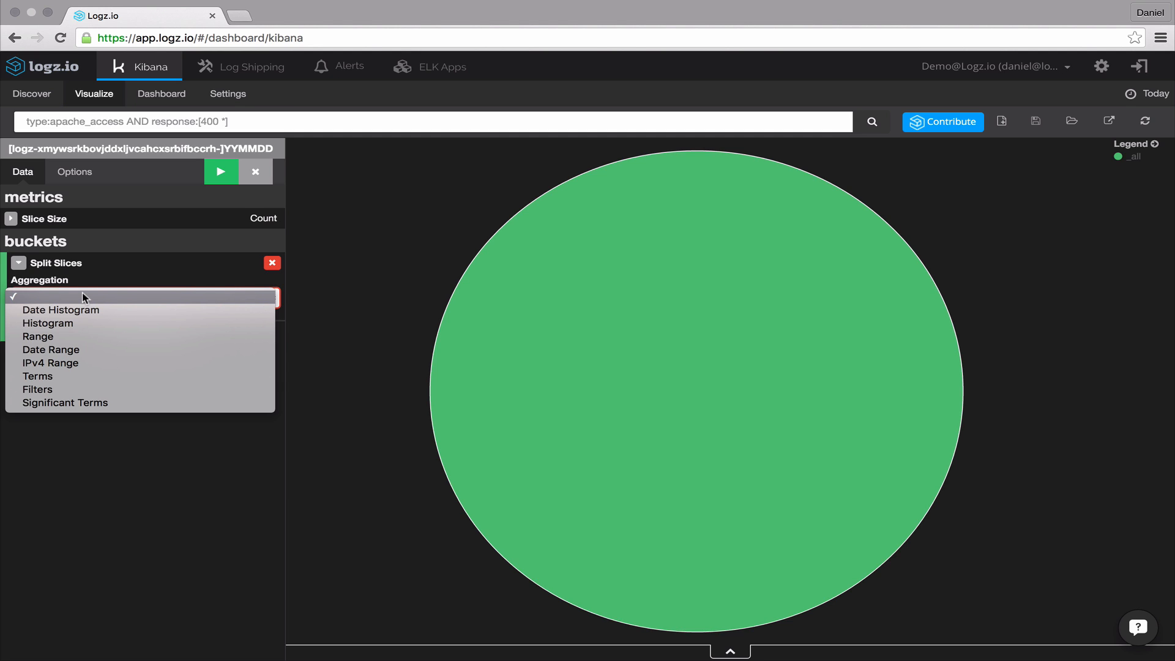
click(74, 375)
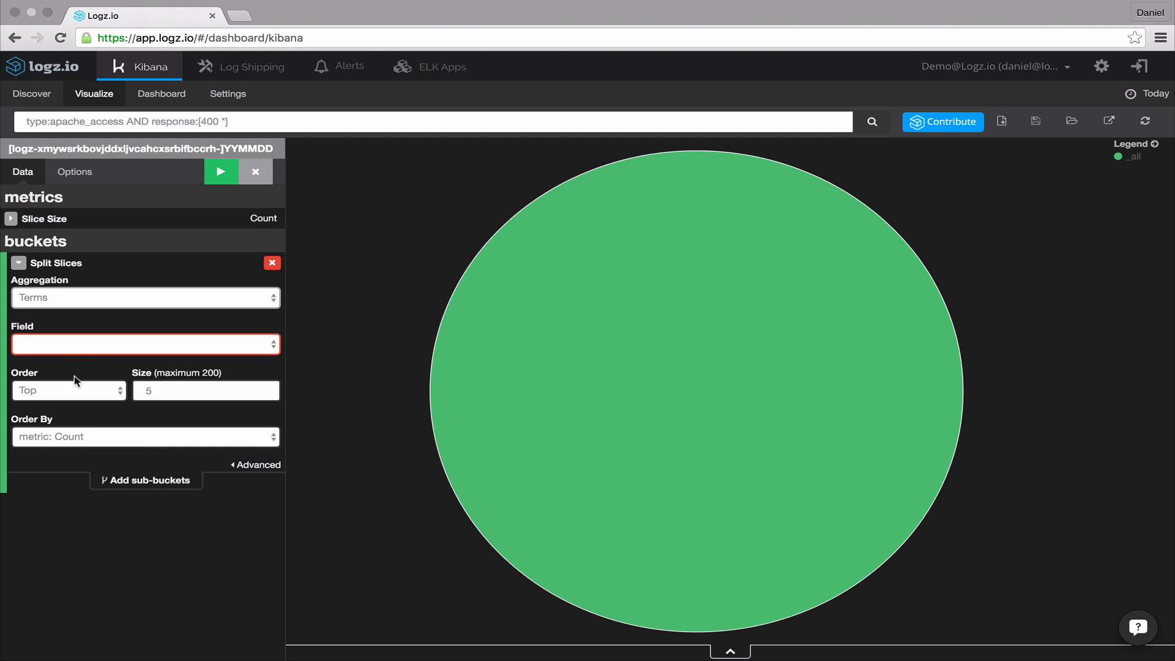
click(77, 346)
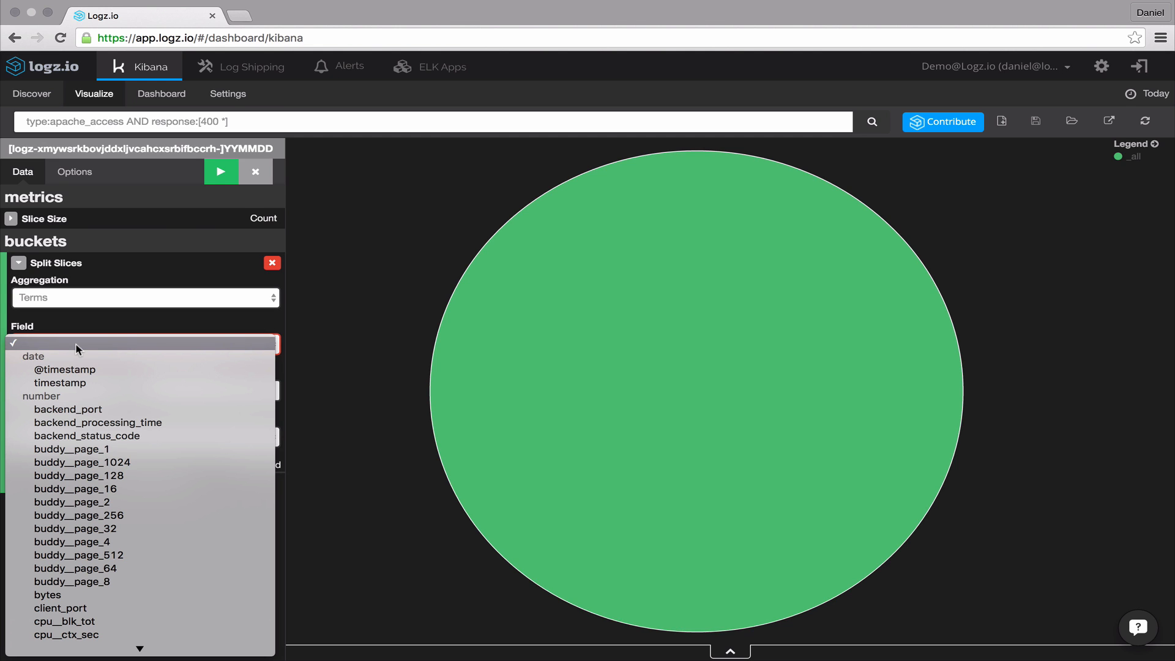
scroll(78, 348, down, 10)
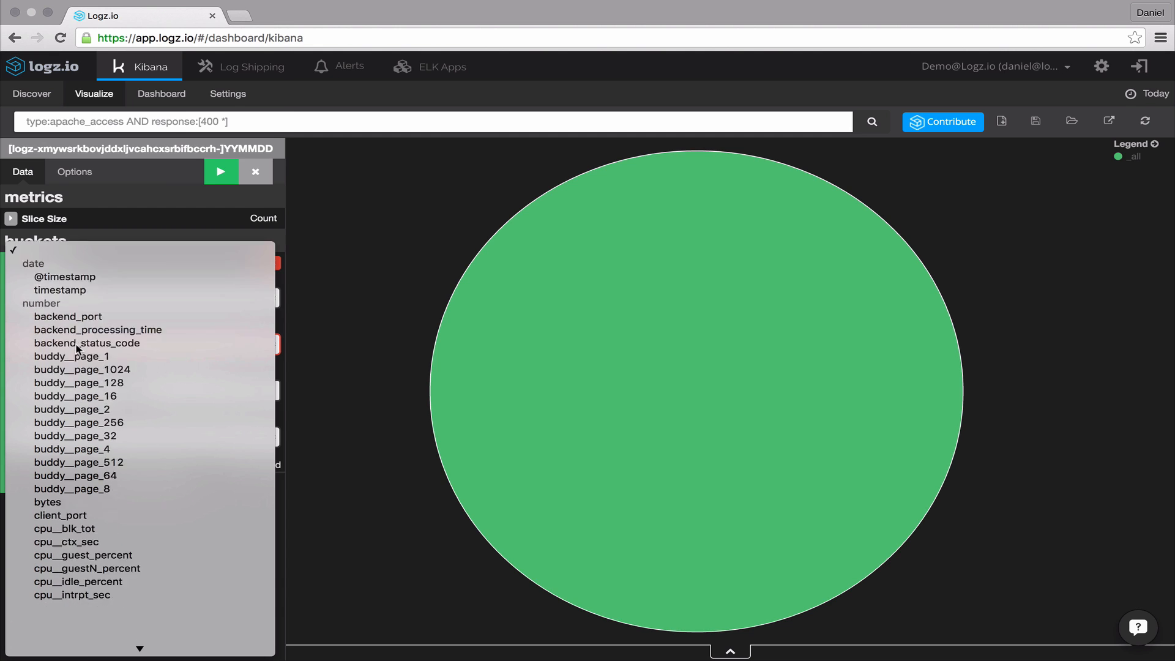
scroll(76, 347, down, 20)
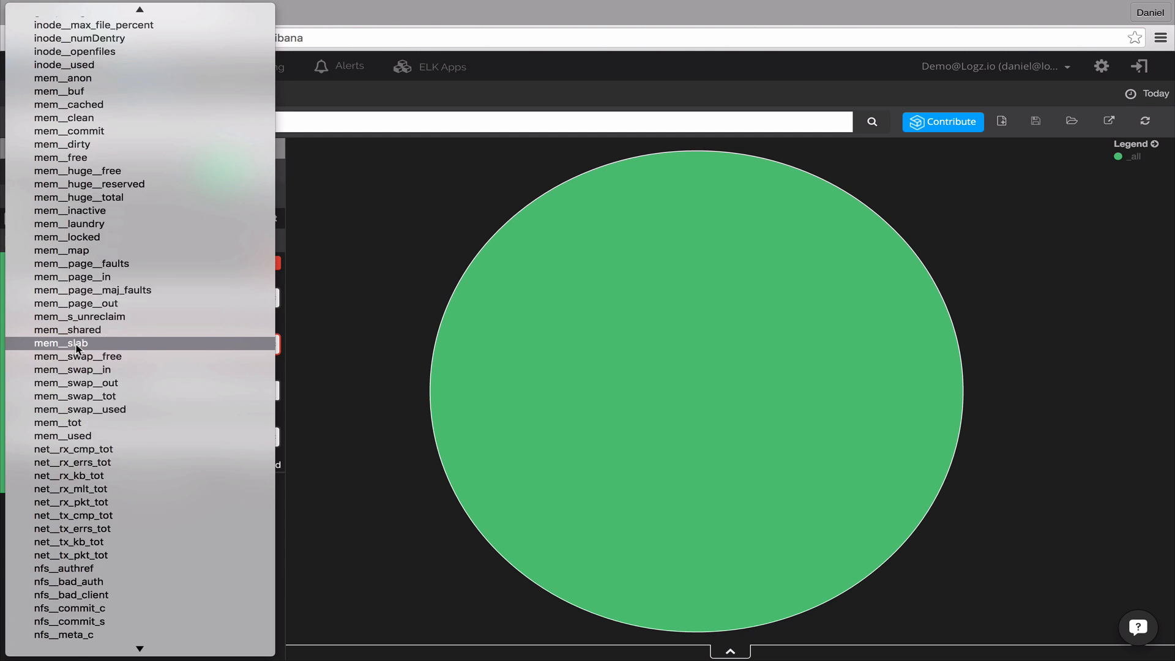
scroll(76, 348, down, 8)
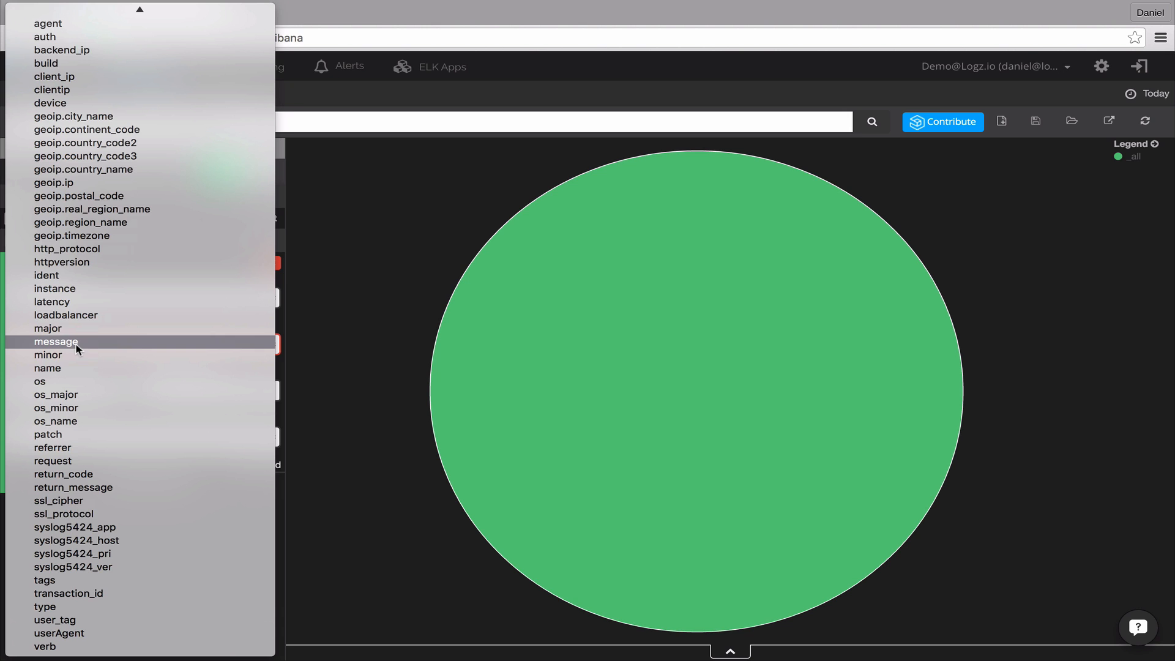
click(90, 170)
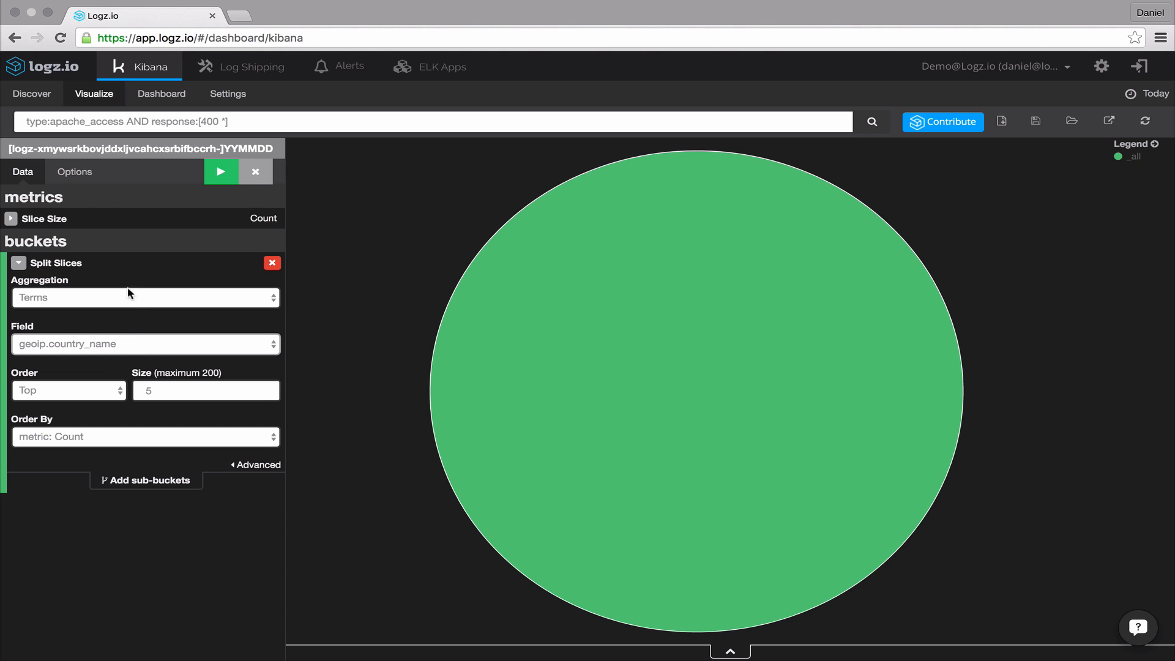
- Set the slice bucket size to 10 and apply the changes to the chart
double_click(155, 386)
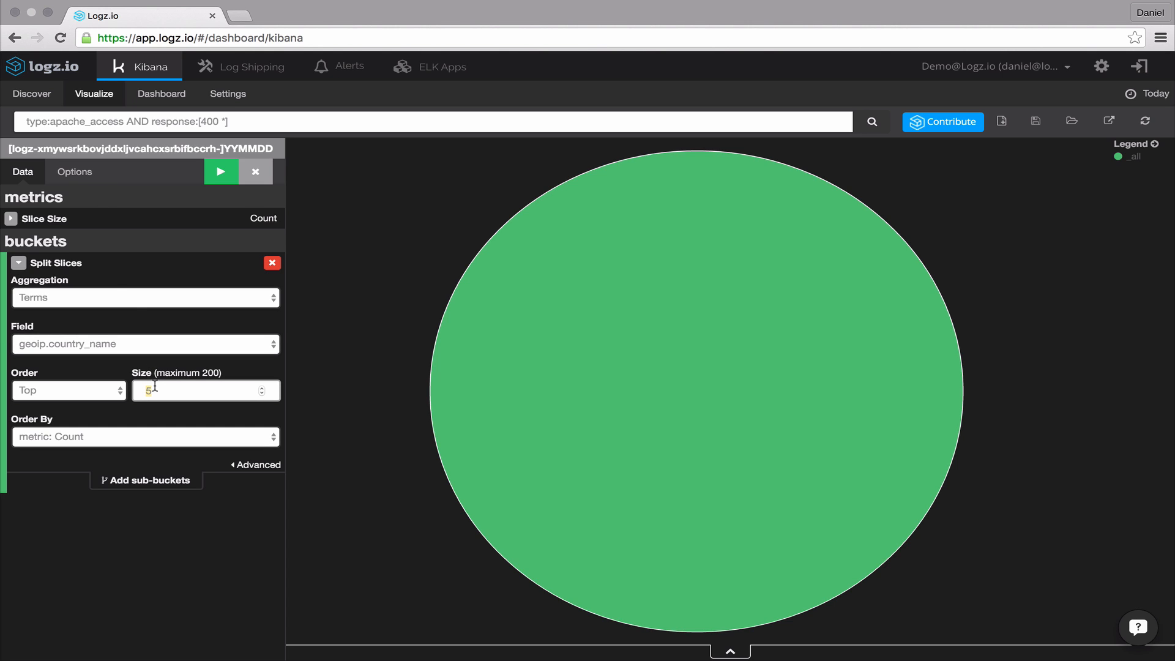
text(10)
click(153, 437)
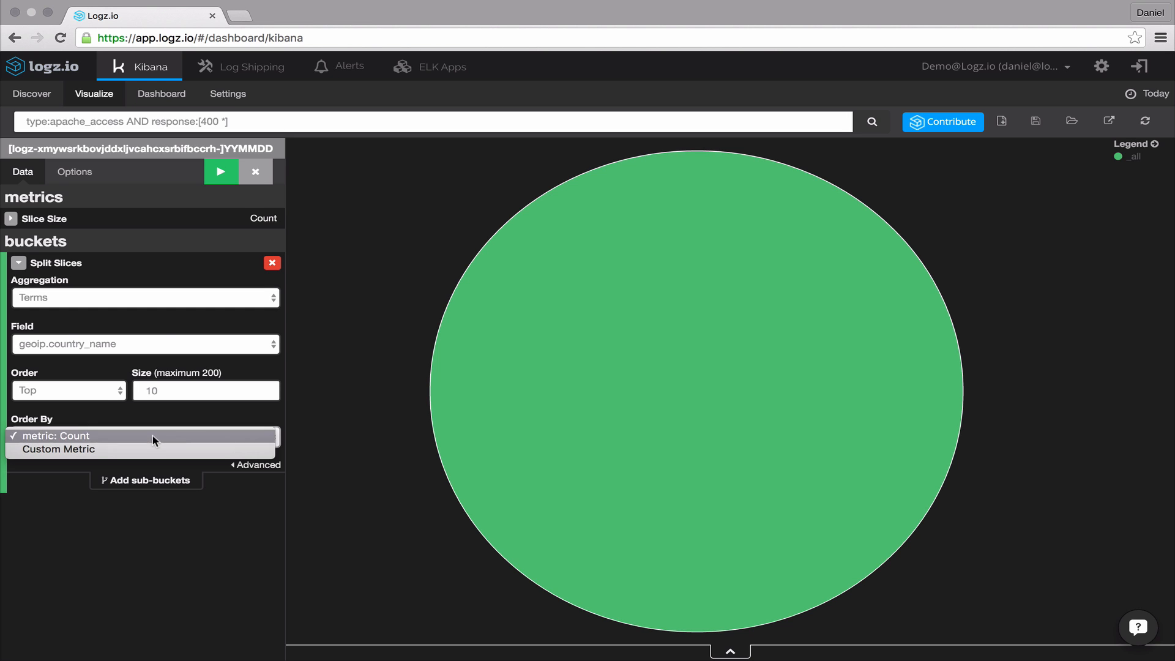
click(152, 435)
click(225, 178)
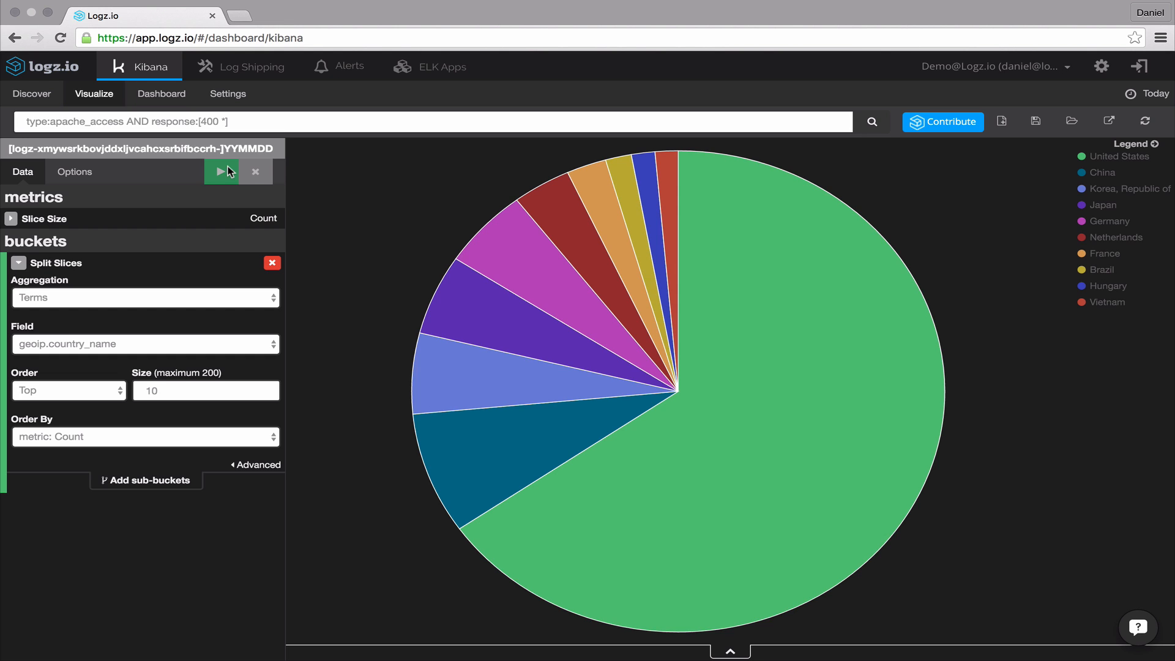
- Exclude United States from the country slices using the advanced exclude pattern, and apply
mouse_move(499, 254)
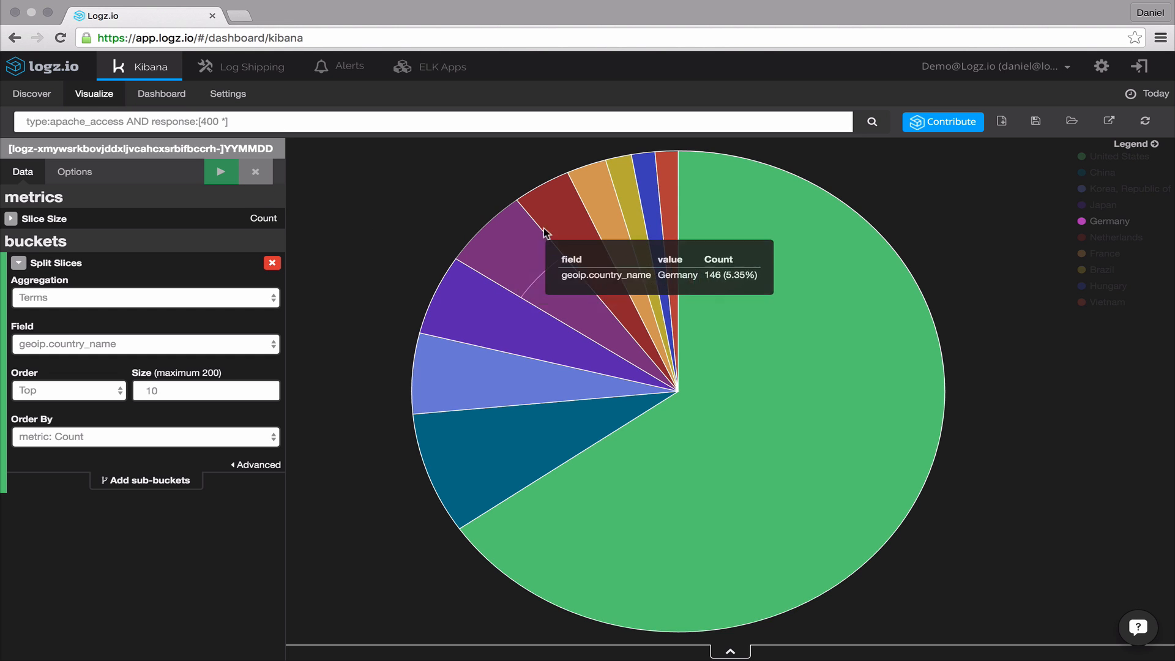
mouse_move(561, 225)
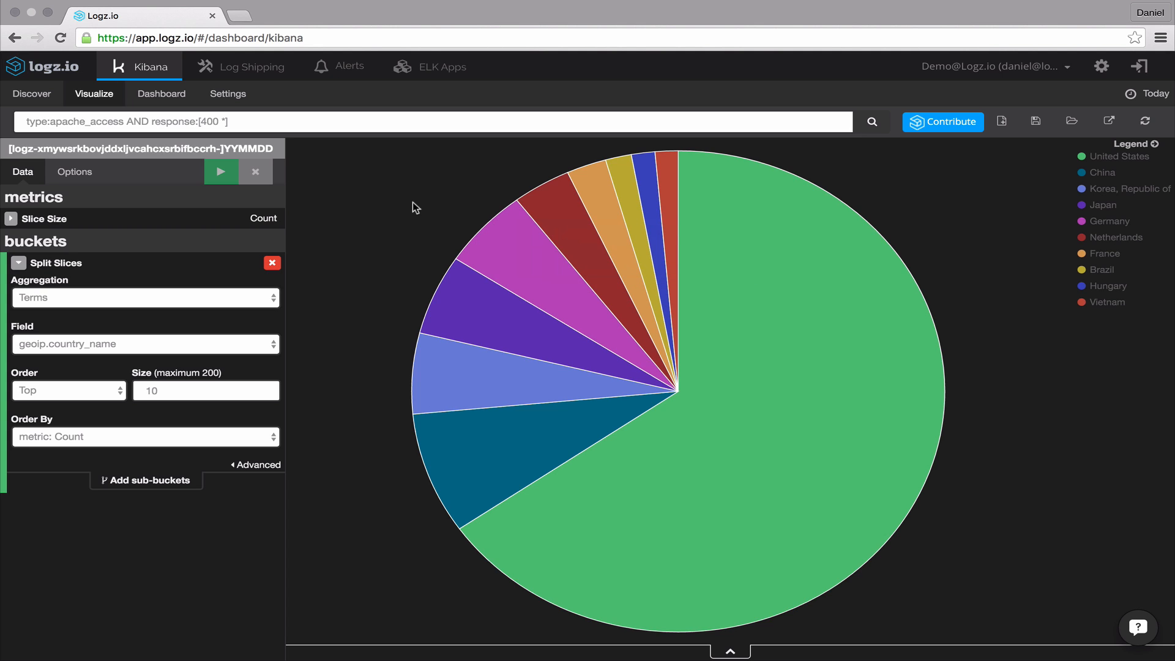
click(258, 466)
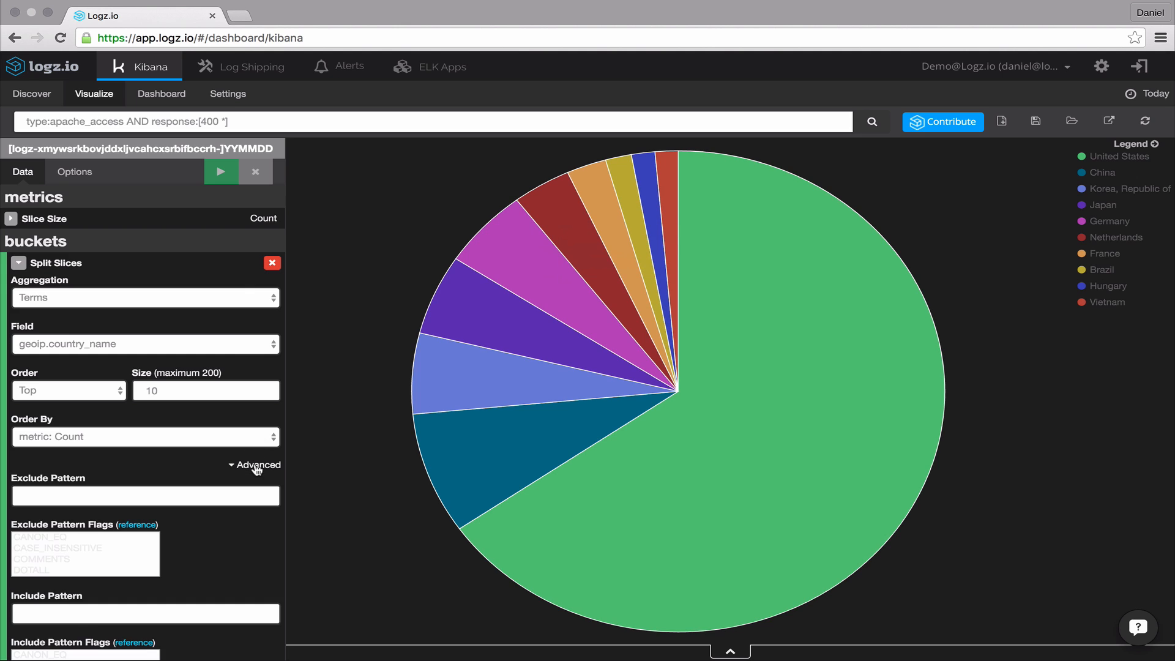
click(189, 495)
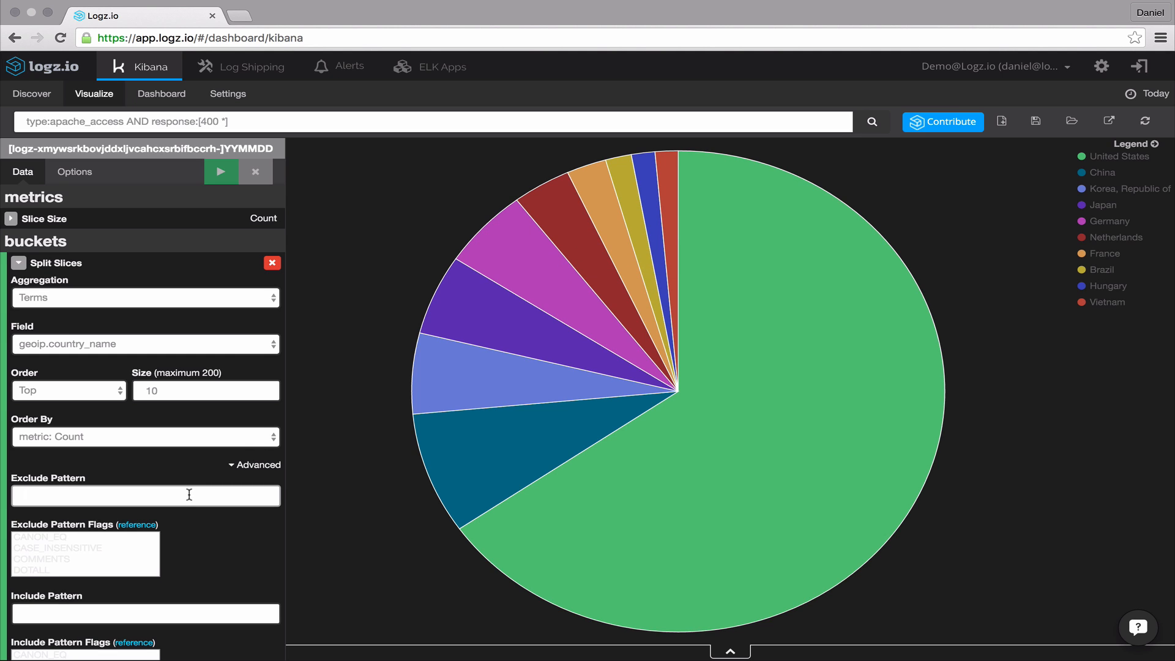
text(United )
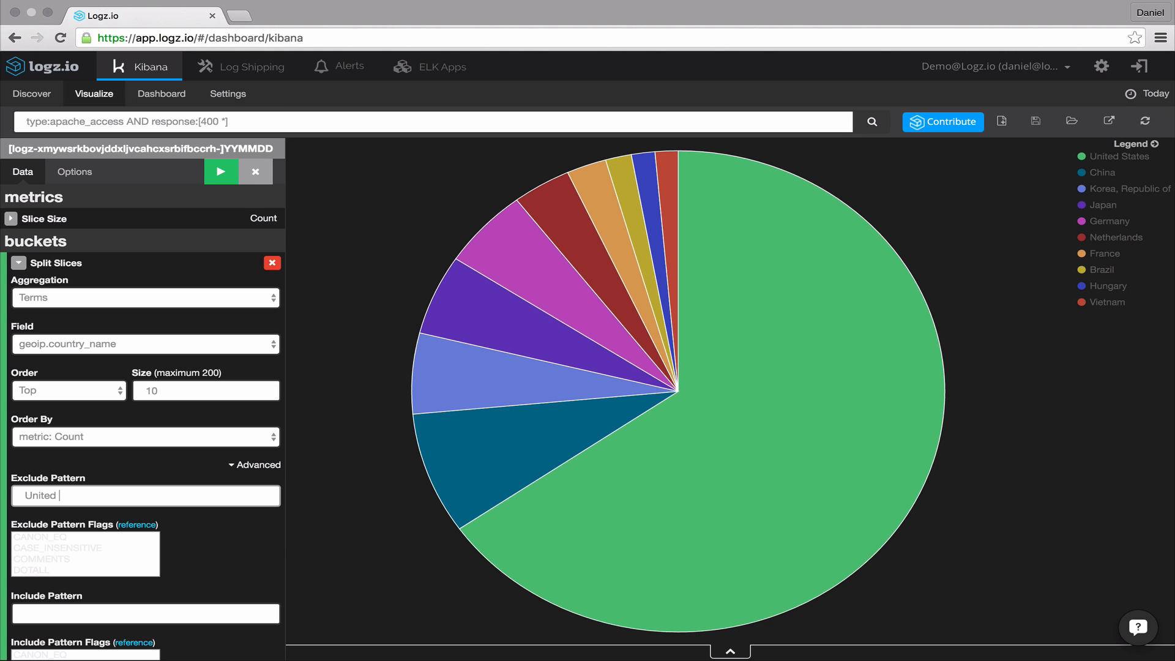
text(States)
click(222, 182)
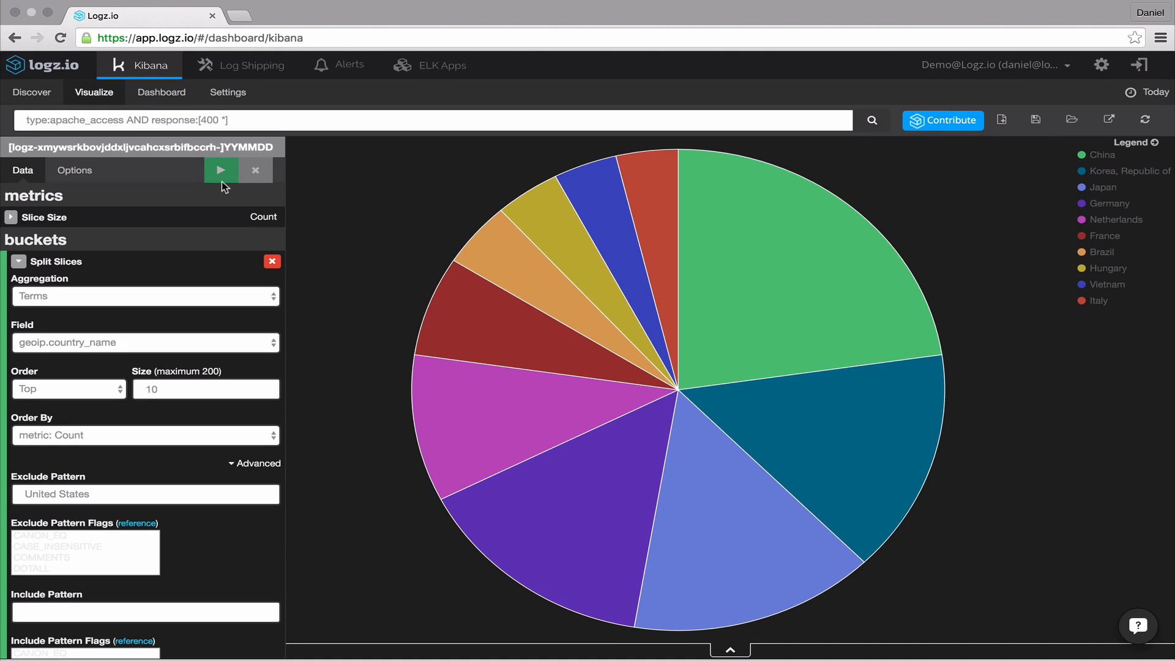
- Collapse the country bucket and add a Split Slices sub-bucket
scroll(222, 181, down, 1)
scroll(221, 181, down, 2)
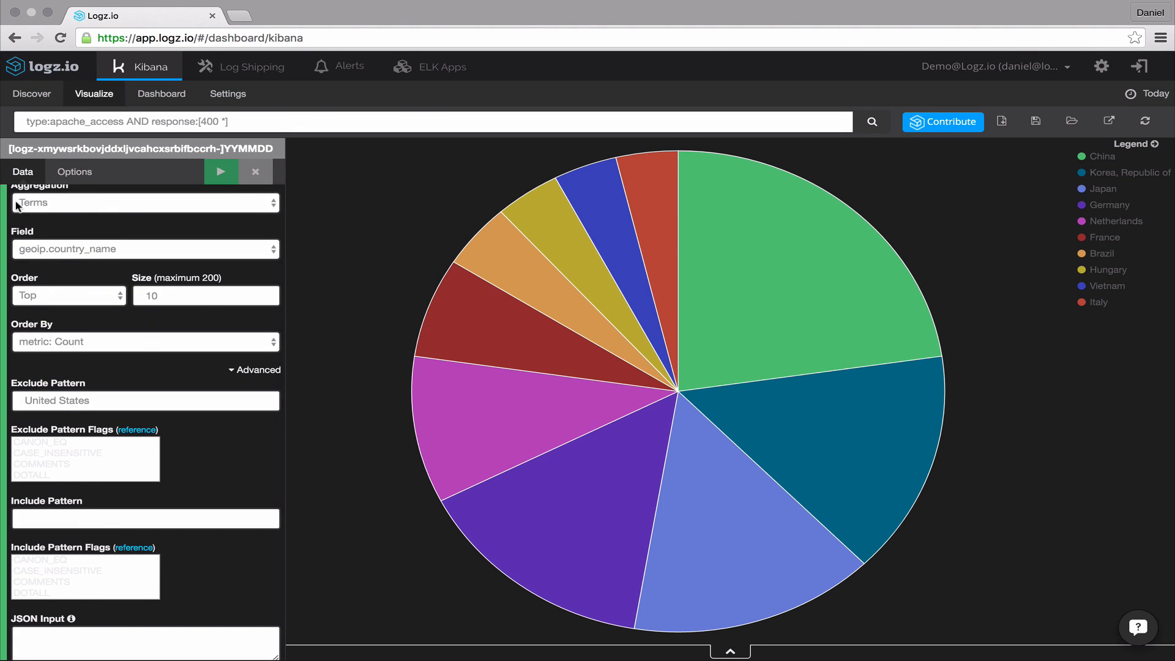
scroll(20, 202, up, 2)
click(19, 230)
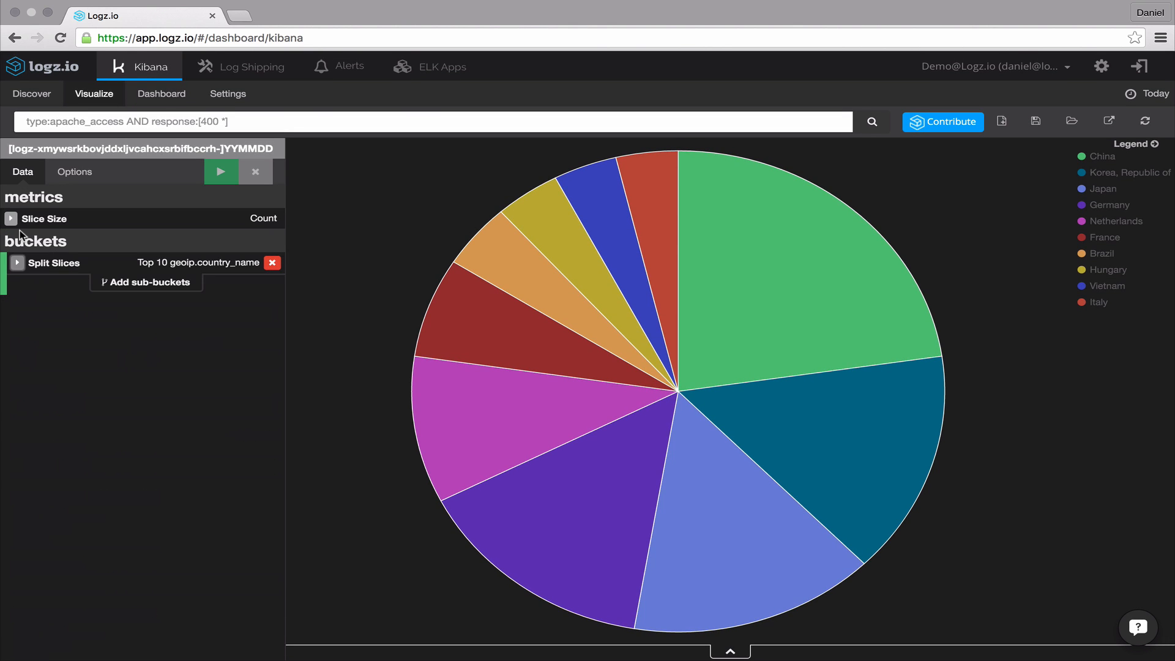
click(123, 283)
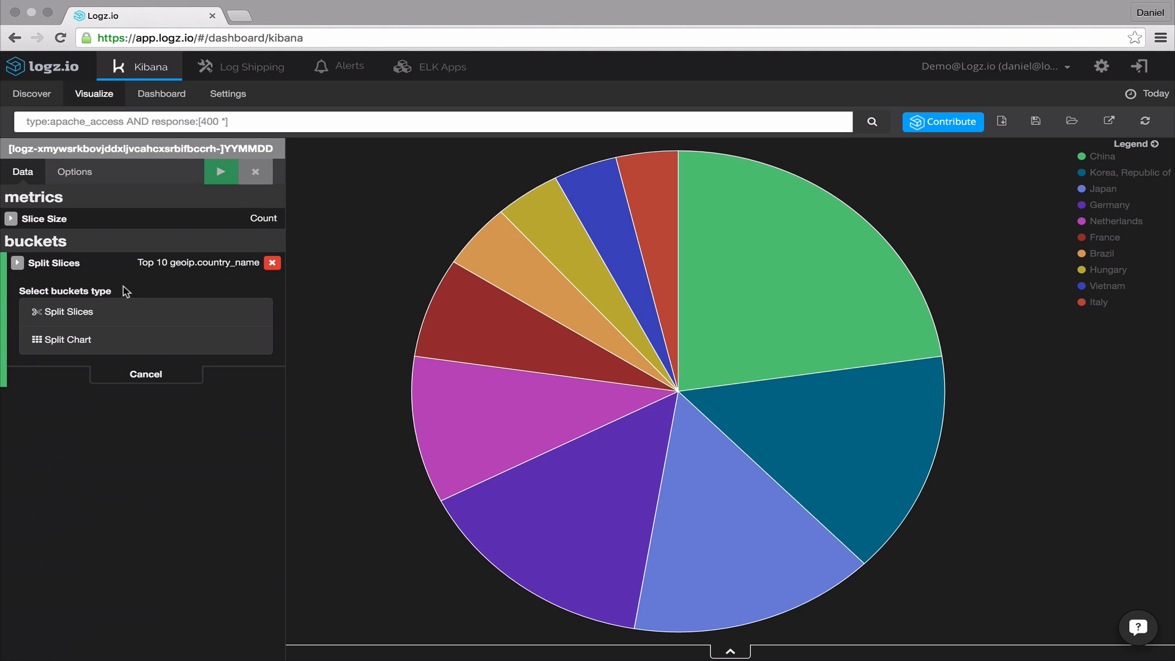
click(90, 313)
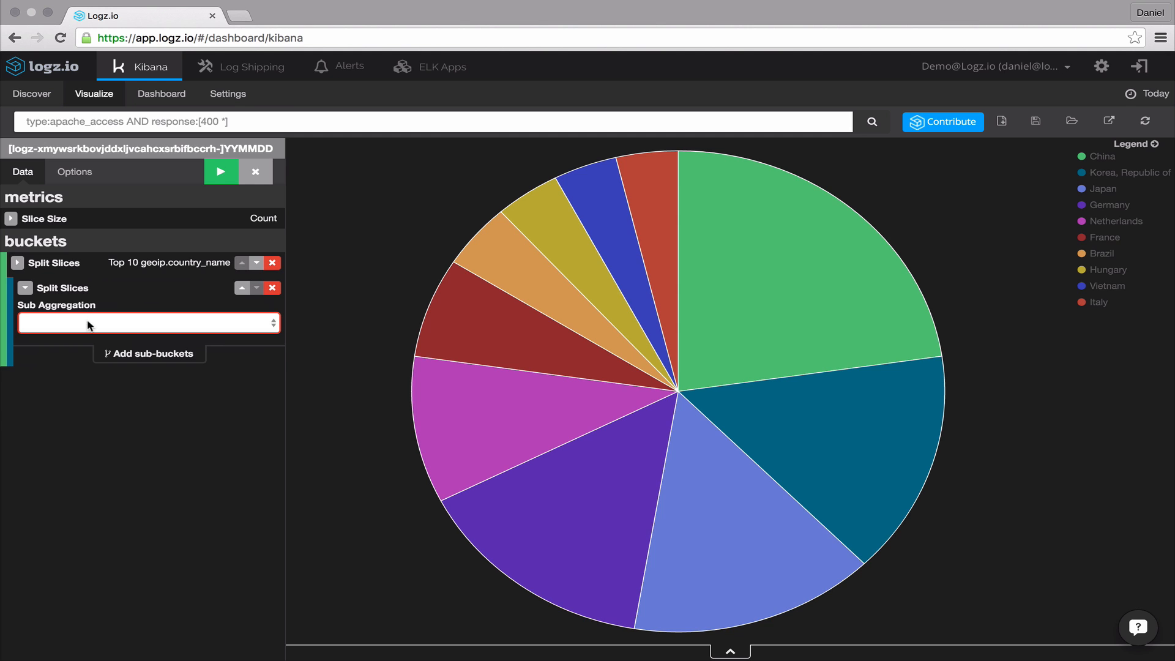
- Set the sub-bucket to a Terms aggregation on the os field and apply the chart
click(90, 324)
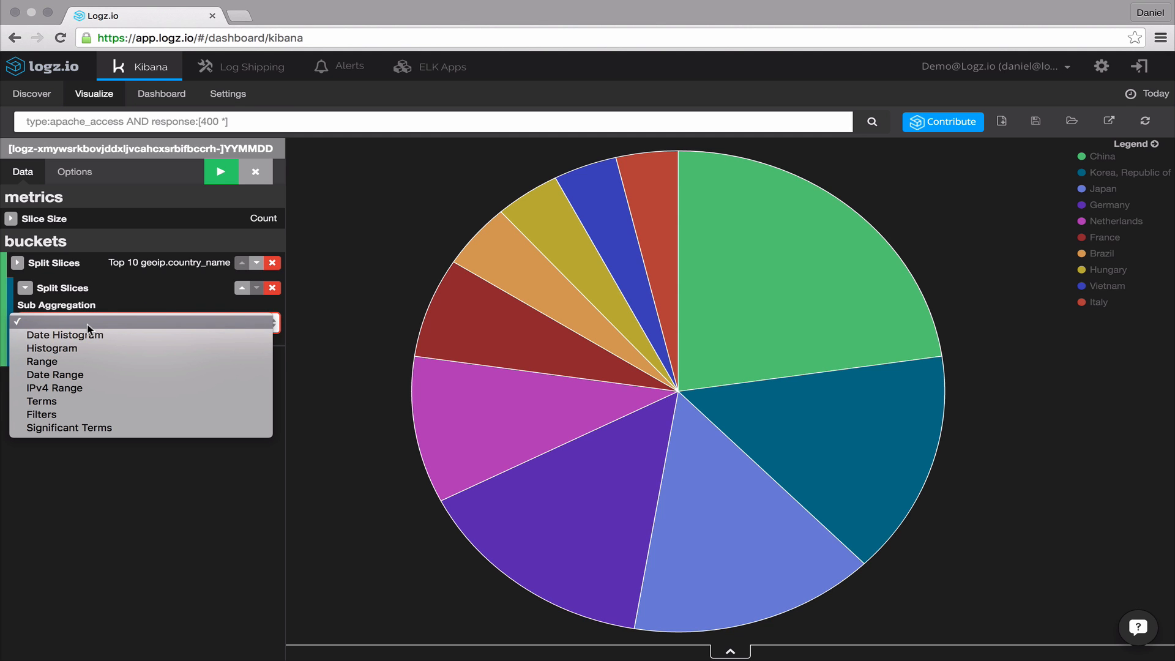
click(82, 403)
click(83, 371)
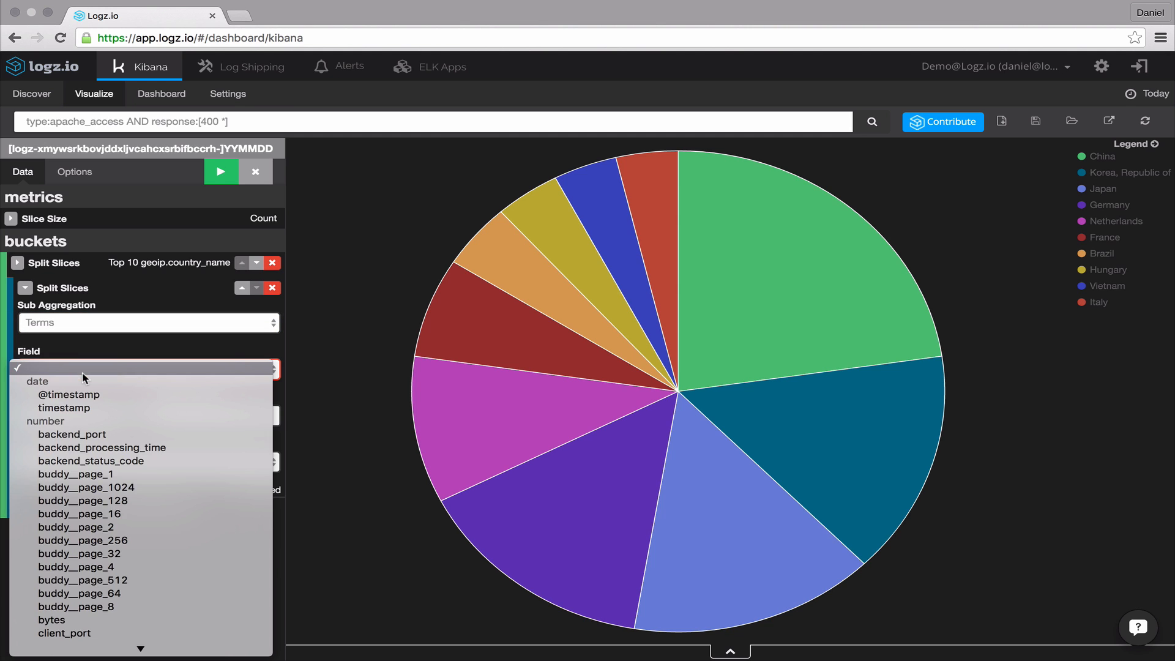
text(os)
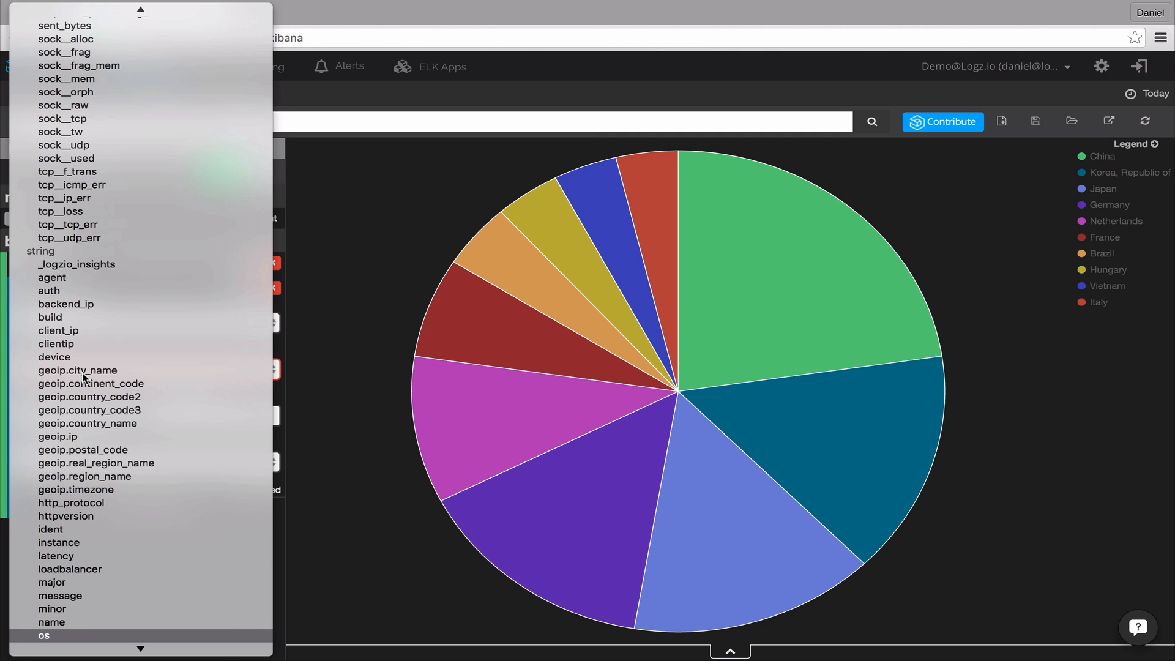
key(Return)
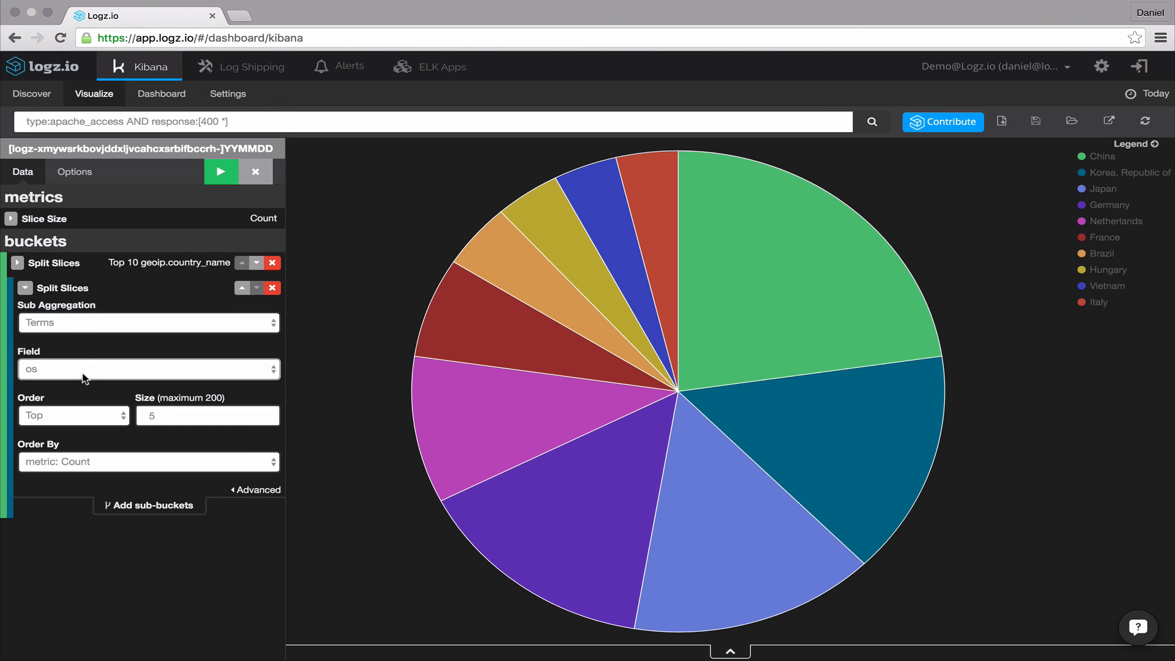
click(220, 182)
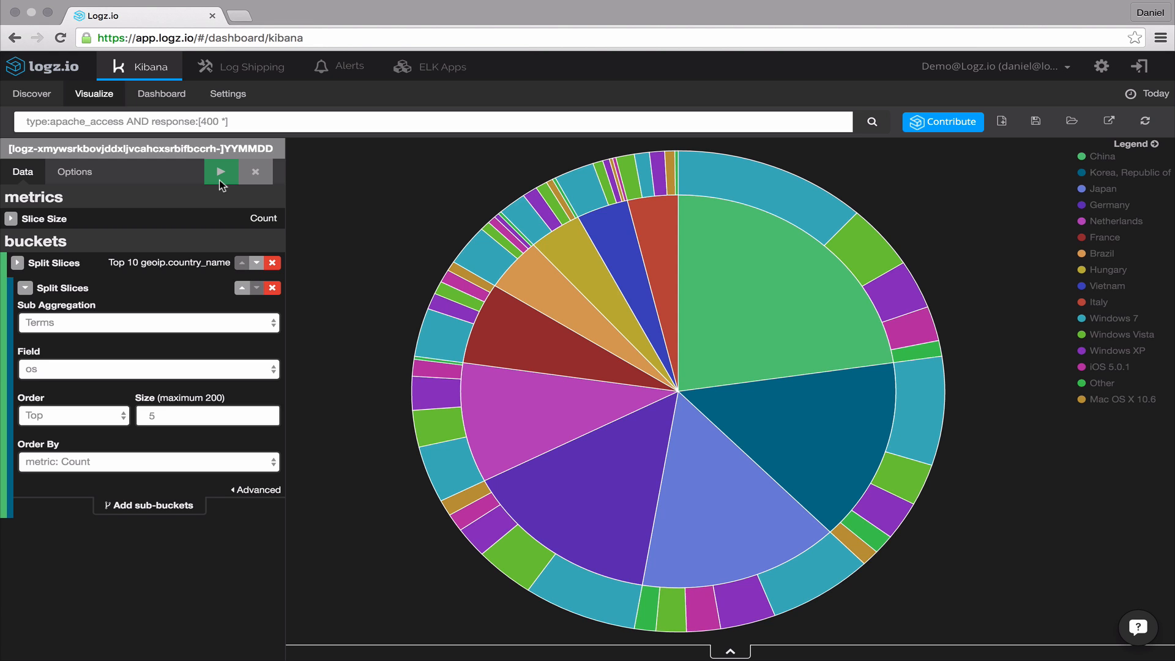
- Remove both existing slice buckets from the pie chart
click(272, 264)
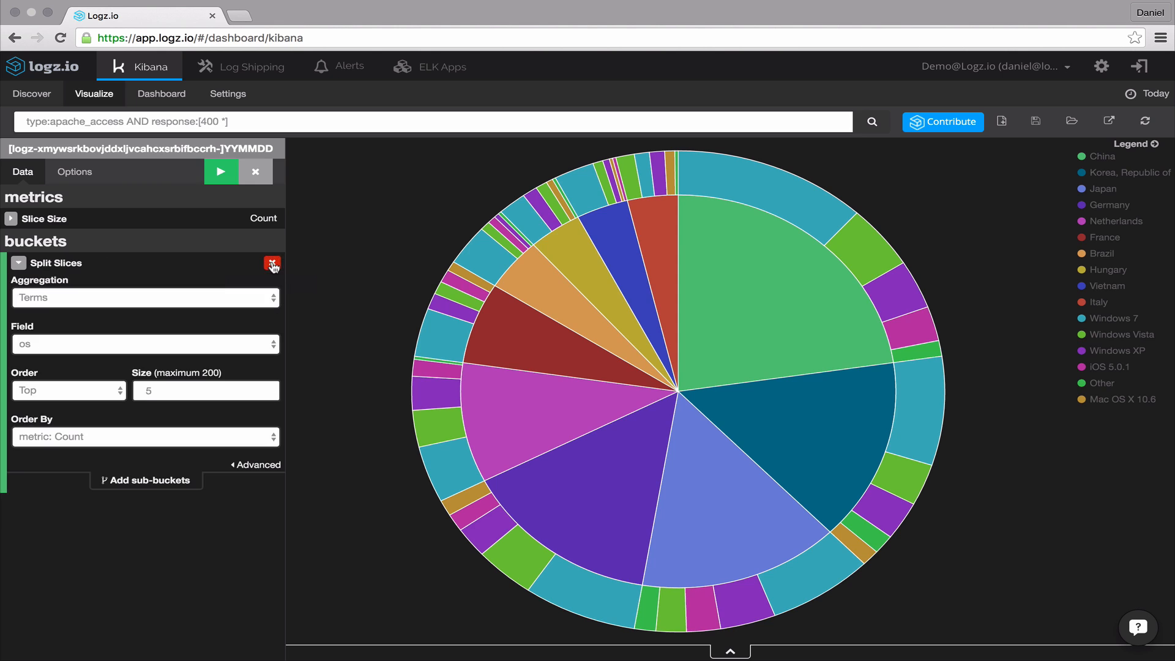
click(272, 264)
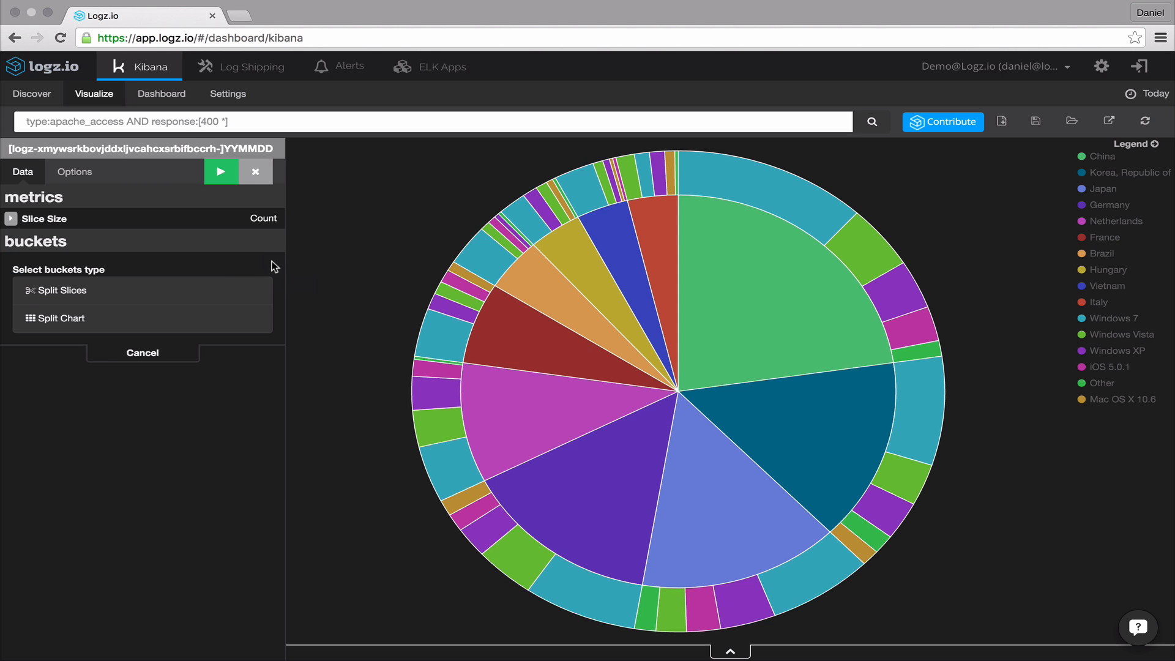
- Add a Split Chart bucket with a Terms aggregation on geoip.country_name
click(185, 318)
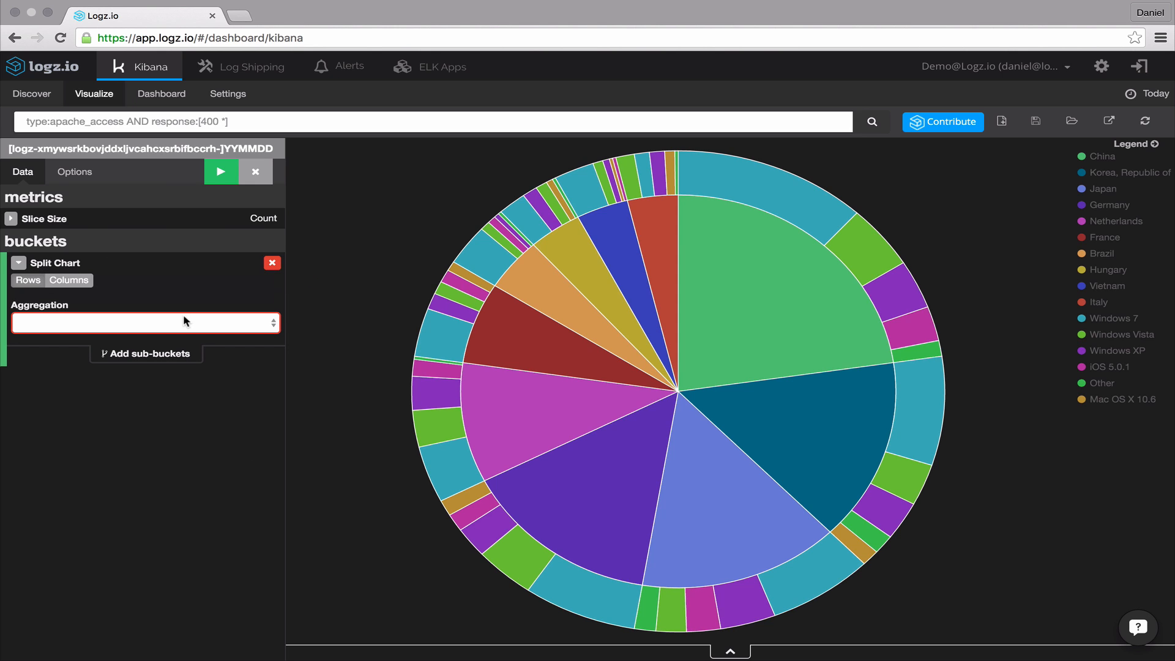
click(183, 317)
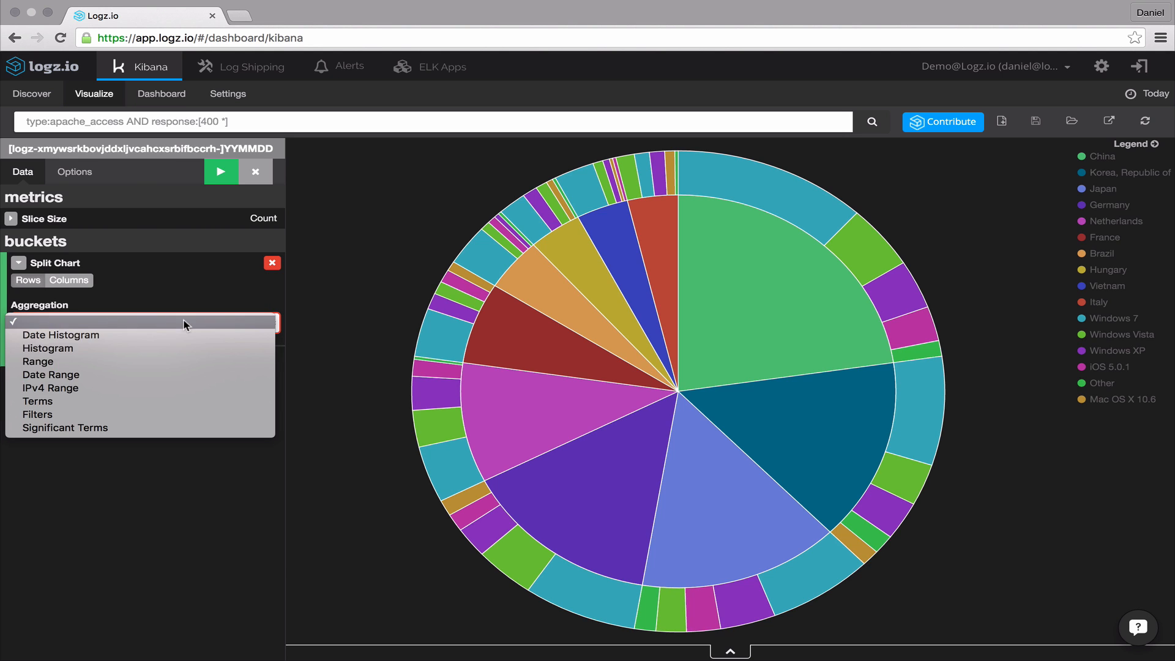
click(181, 402)
click(181, 370)
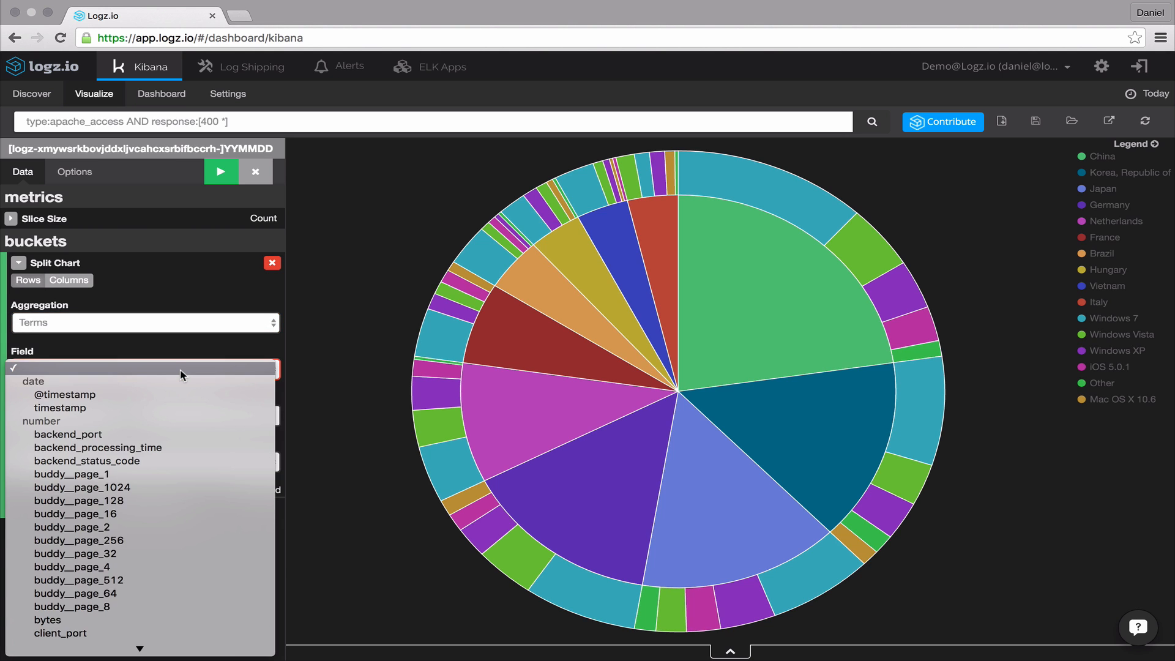
scroll(180, 370, down, 15)
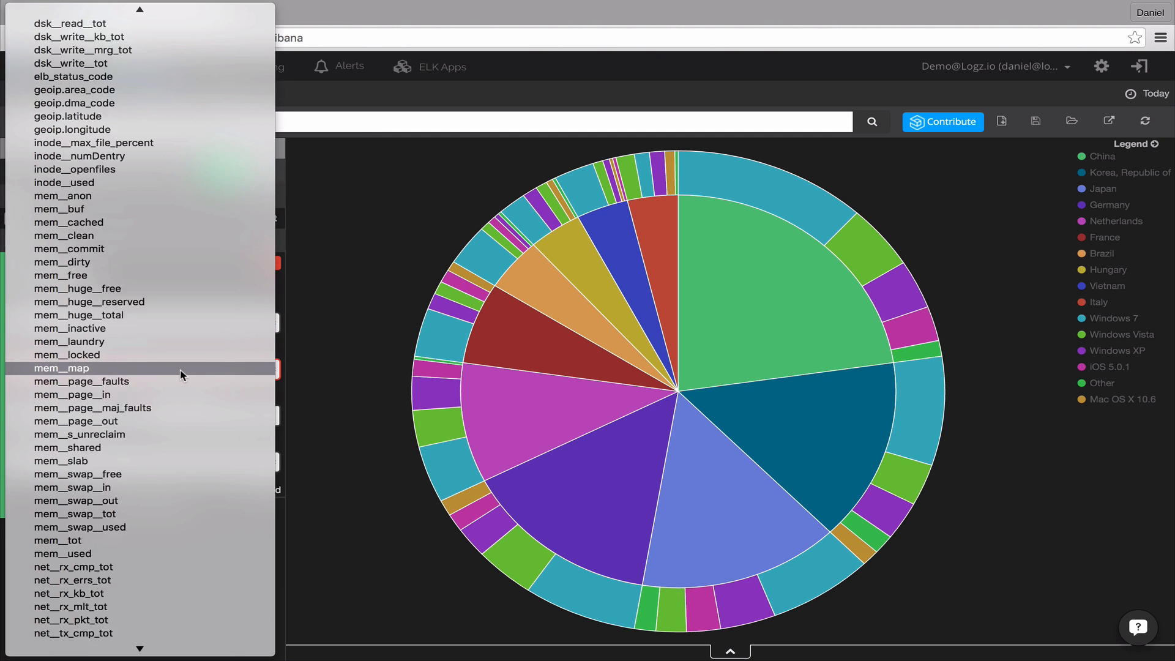
scroll(180, 369, down, 15)
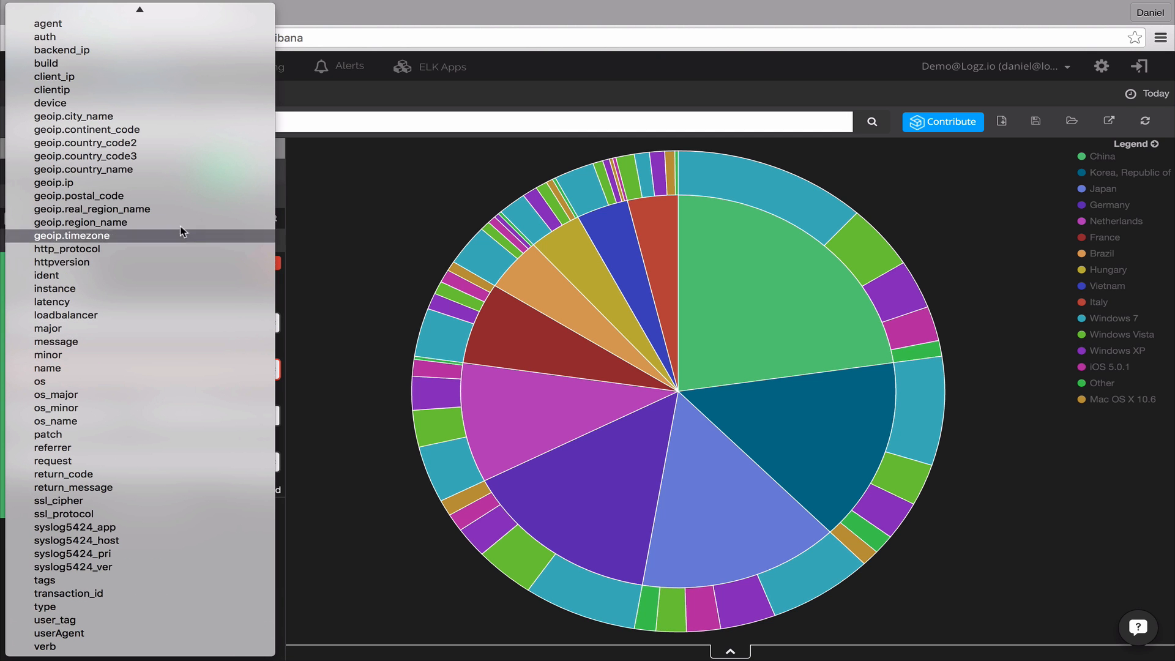
click(177, 170)
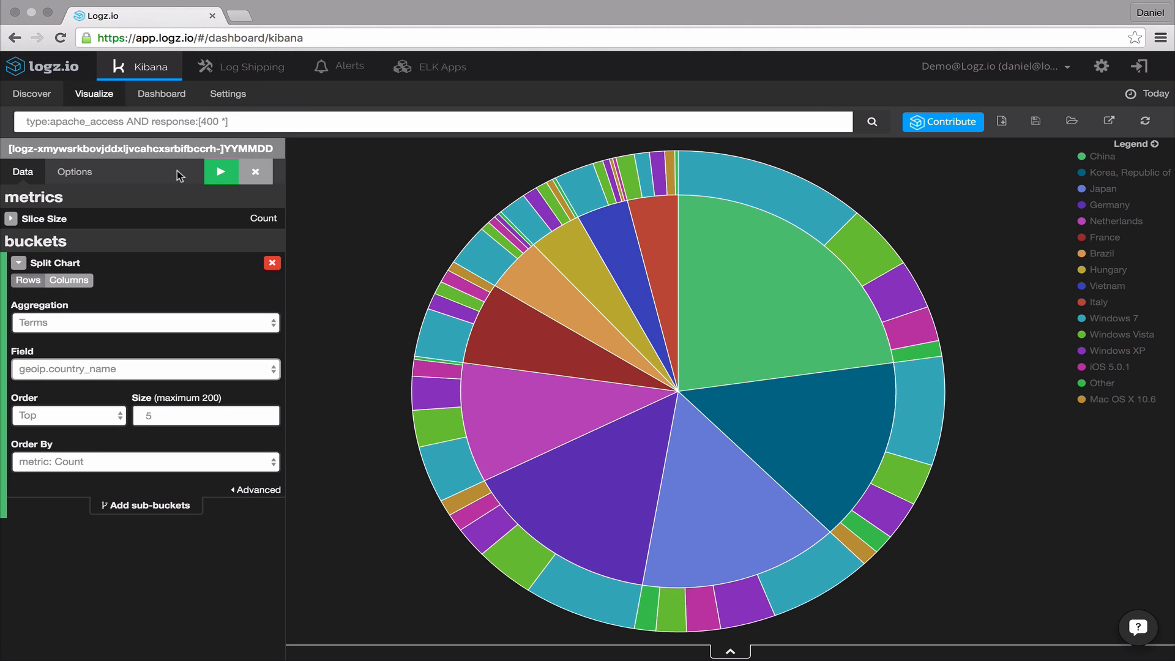
- Add a Split Slices sub-bucket using a Terms aggregation on the os field
click(143, 505)
click(99, 535)
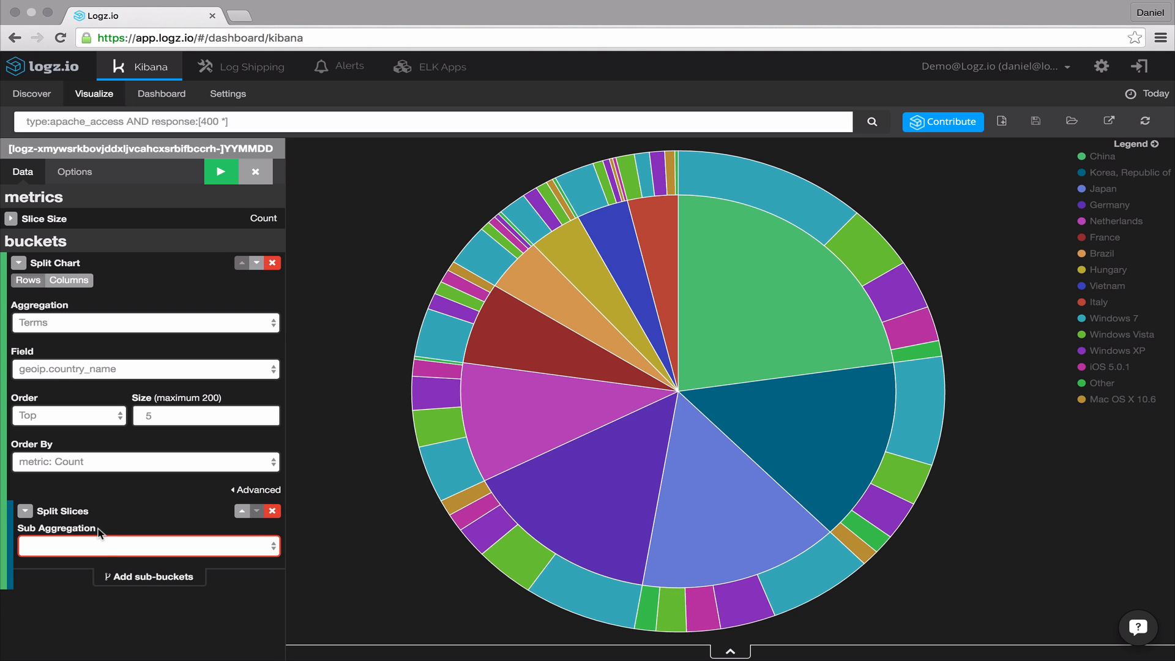
click(98, 546)
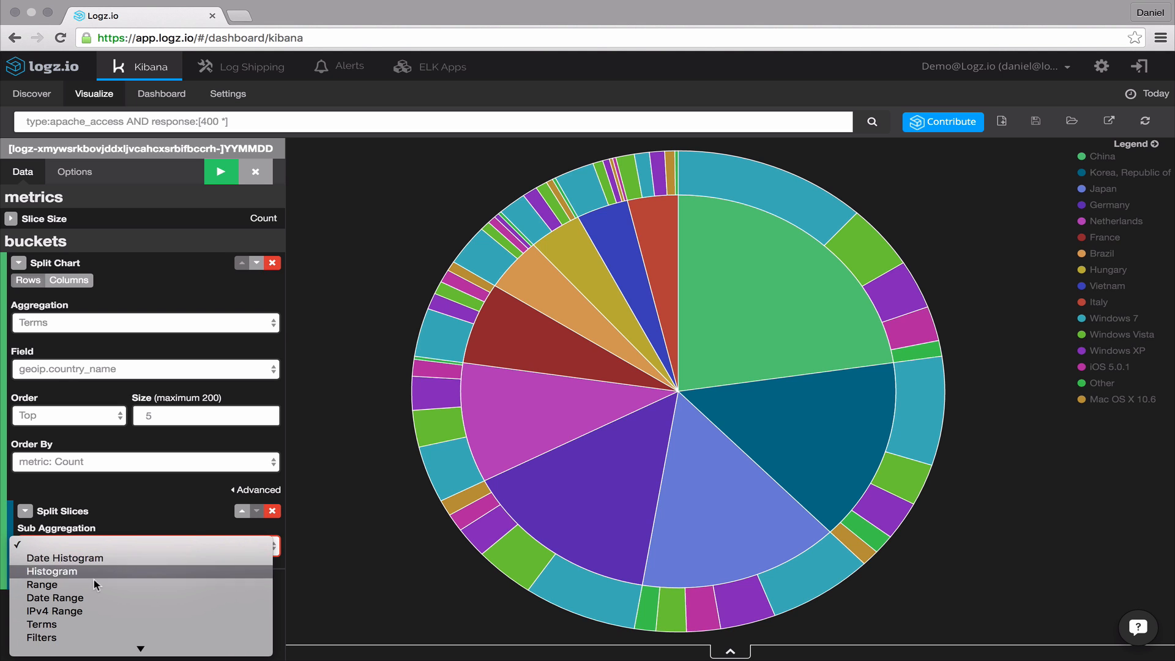
click(93, 621)
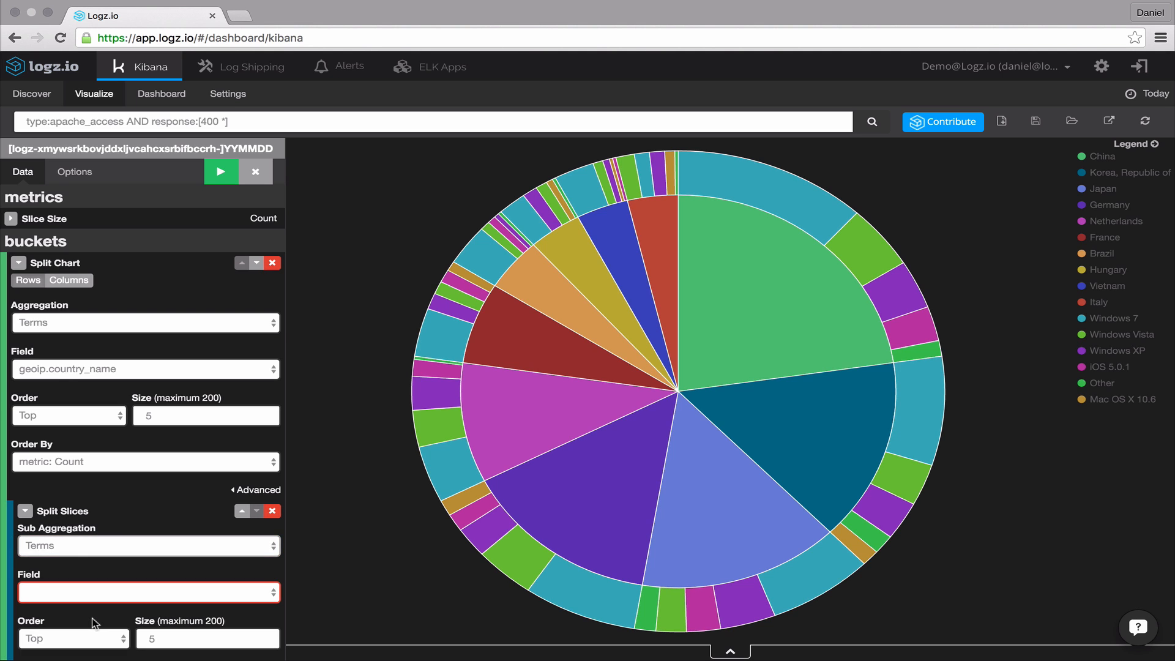
click(96, 593)
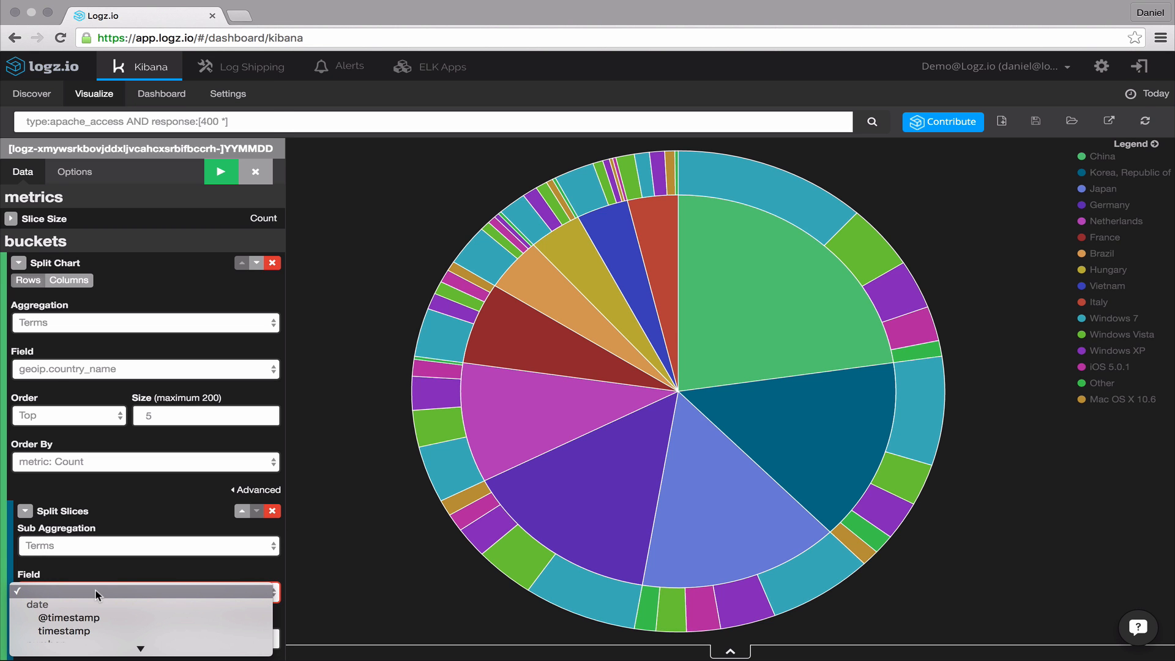
click(95, 589)
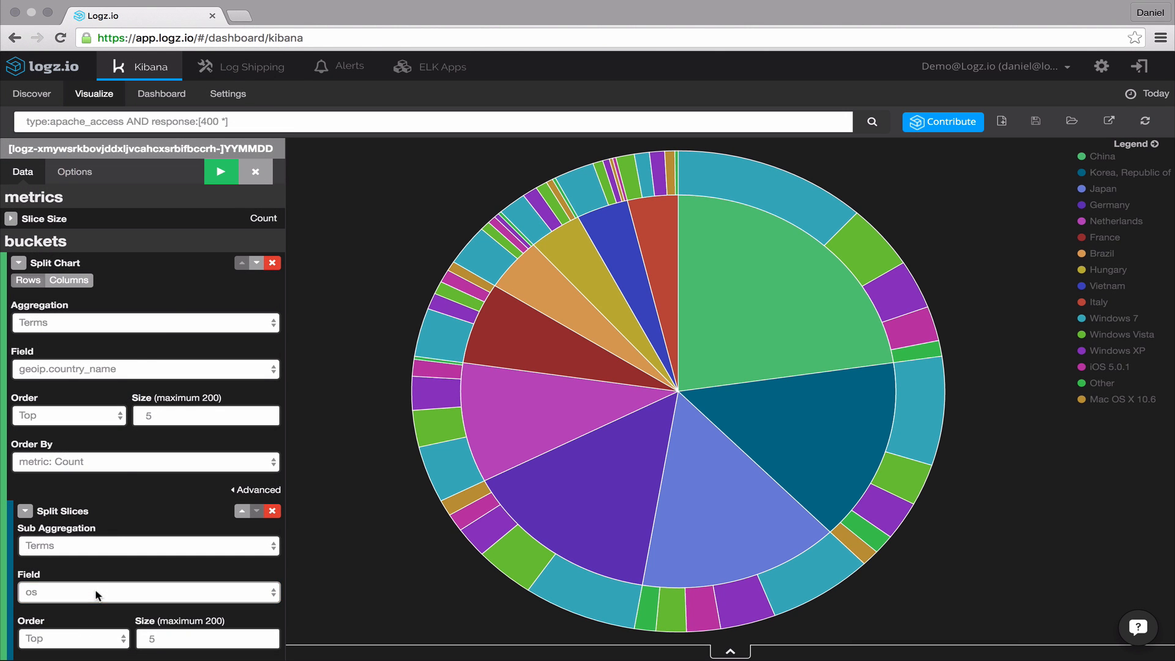
- Lay out the split charts as columns and apply the changes to the chart
click(222, 172)
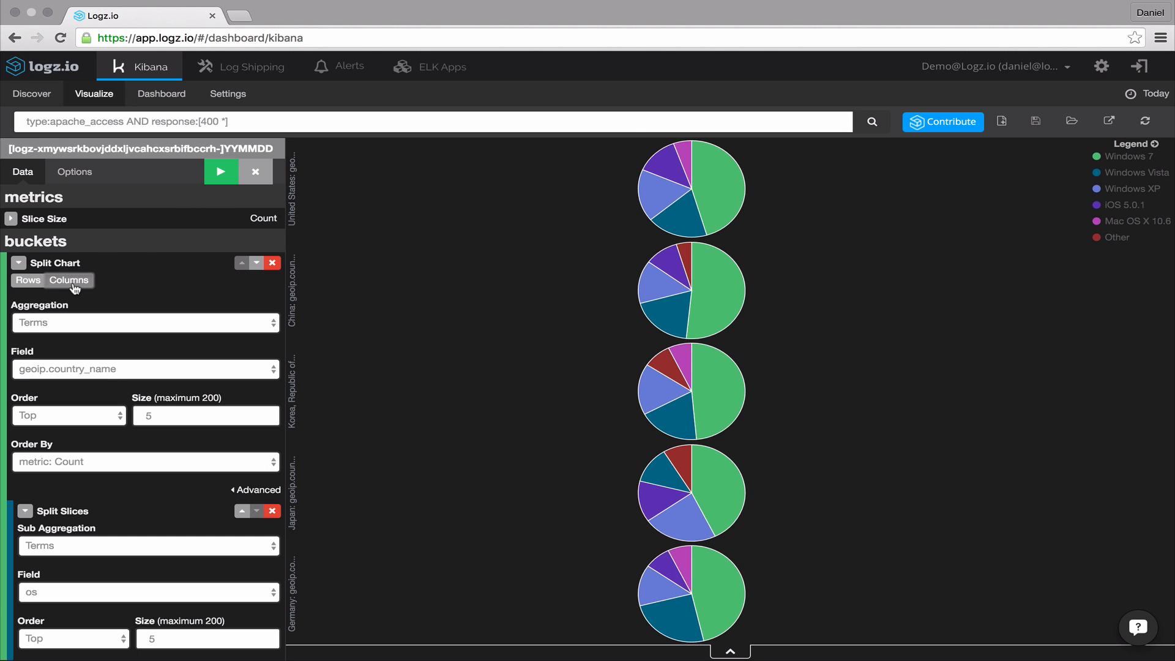
click(225, 178)
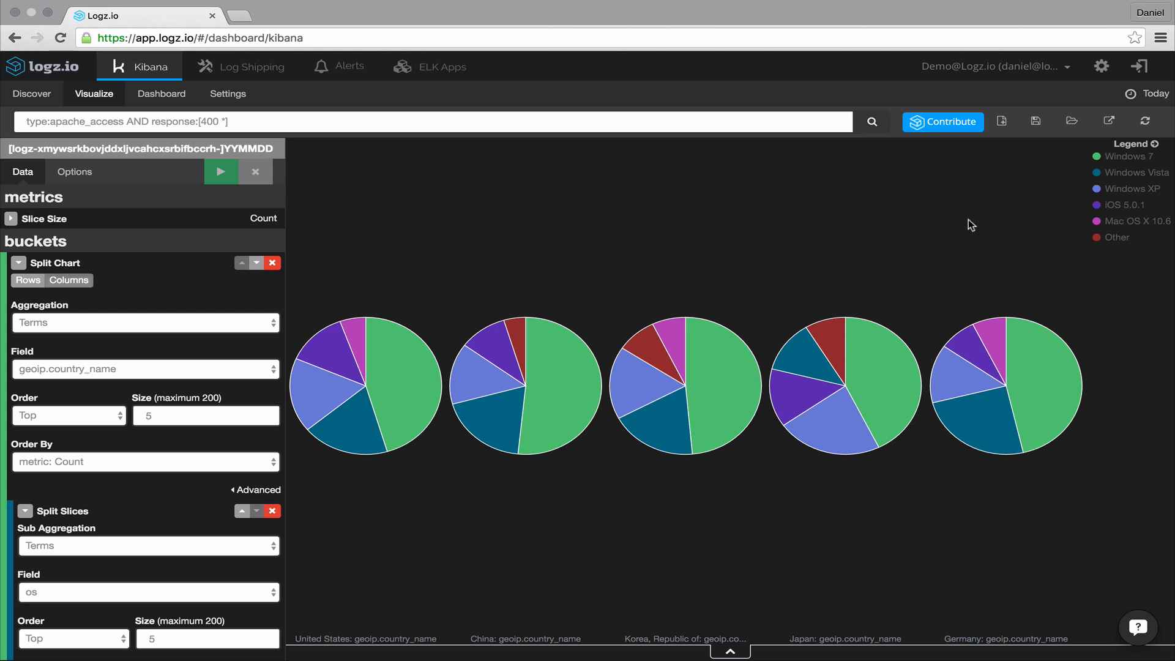
- Save the visualization with the title Apache errors by geo/OS
click(1037, 121)
text(Ap)
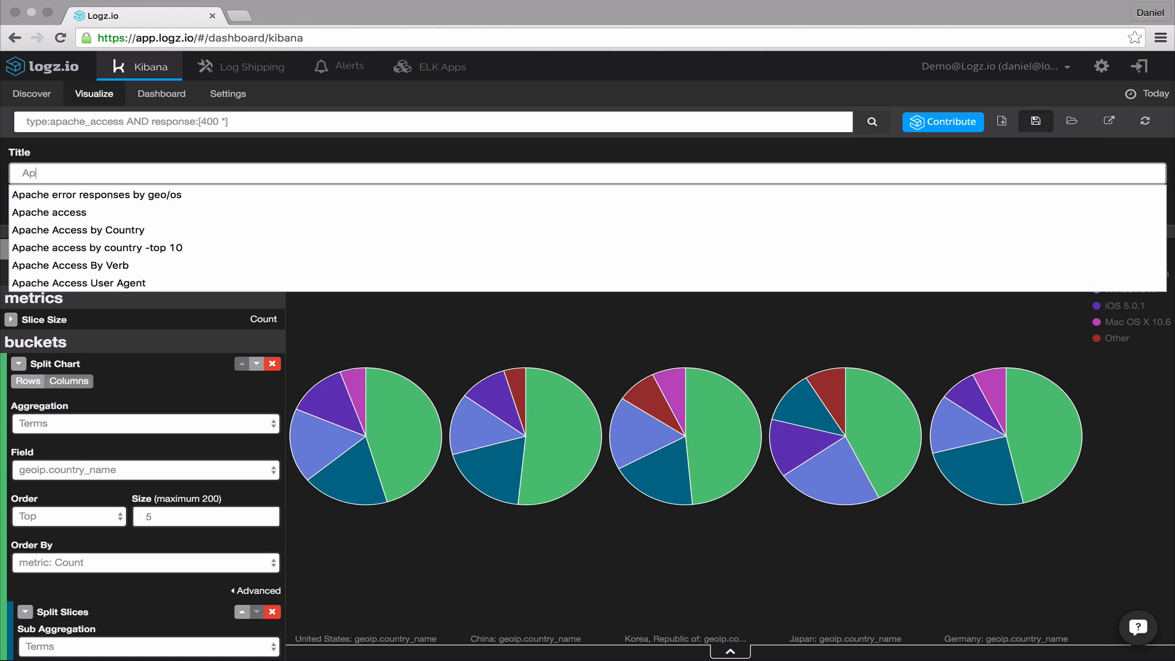
text(ache errors by)
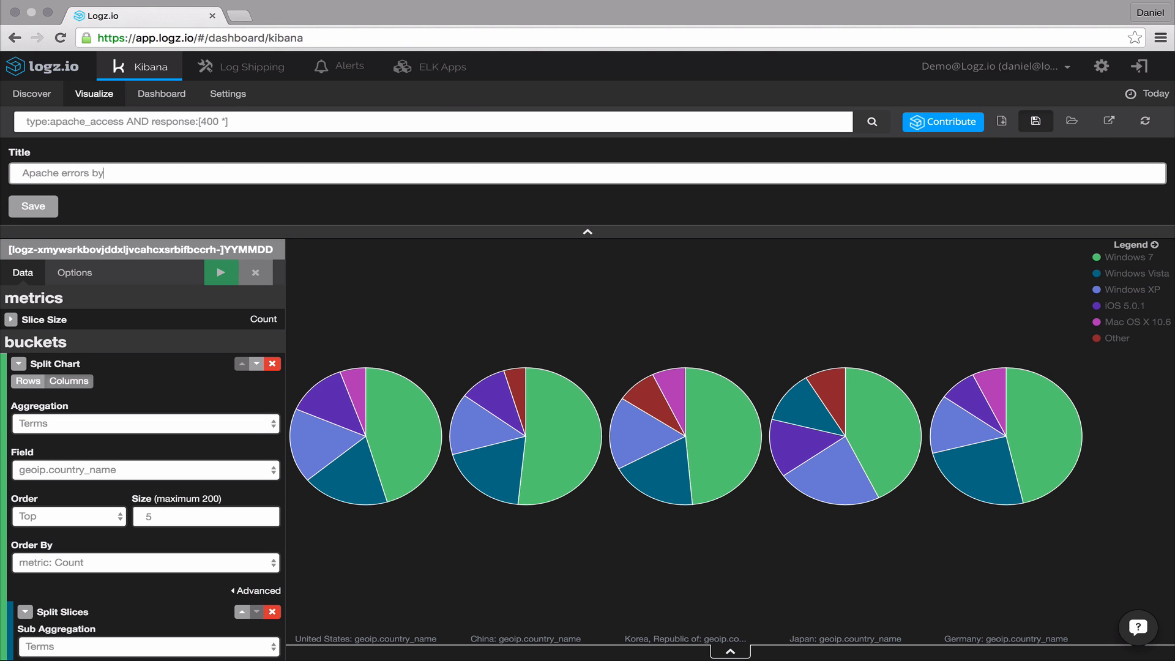
text( geo/OS)
click(33, 206)
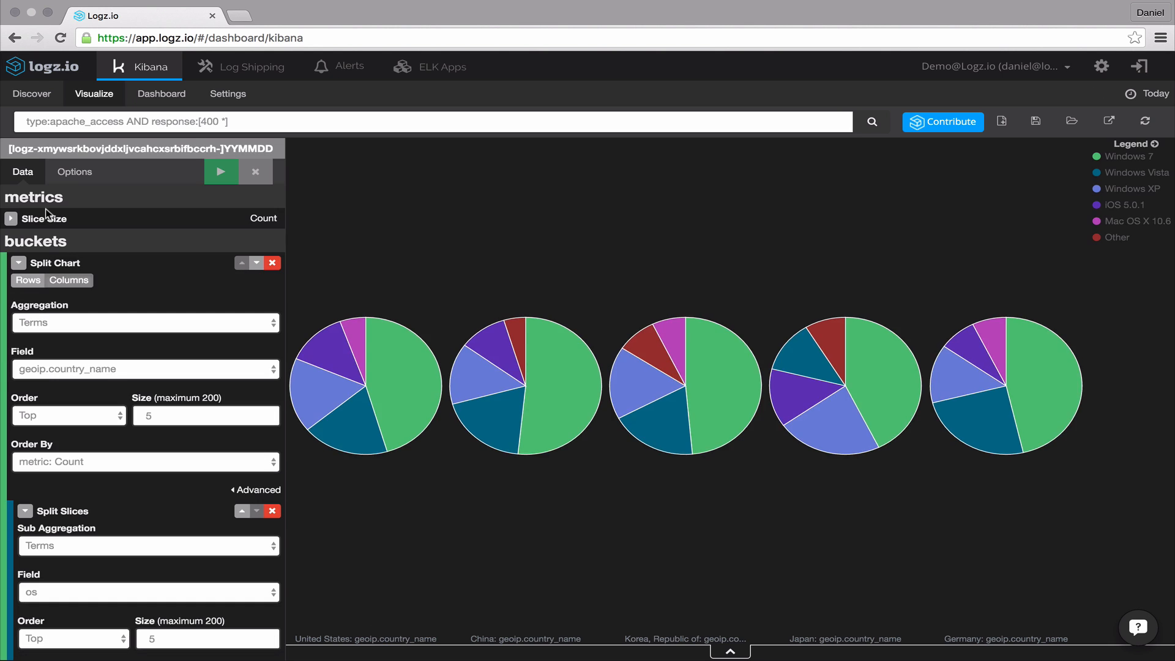
- Add the Apache errors by geo/OS and Apache errors map visualizations to the dashboard, enlarging the map panel
click(162, 103)
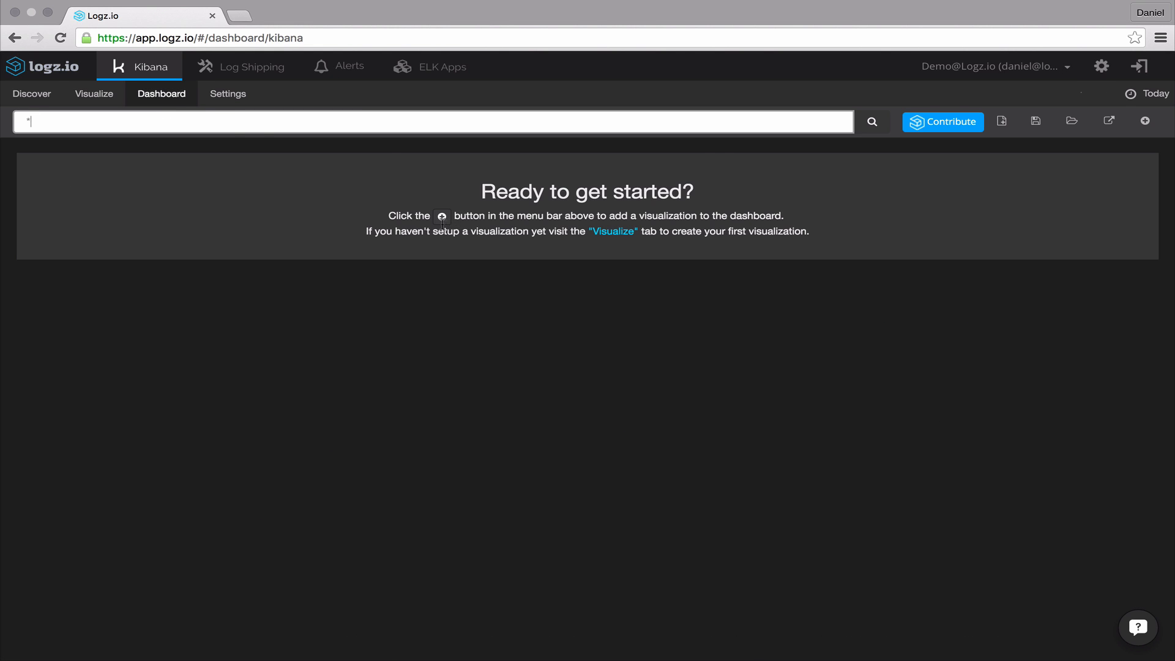
click(443, 218)
text(apac)
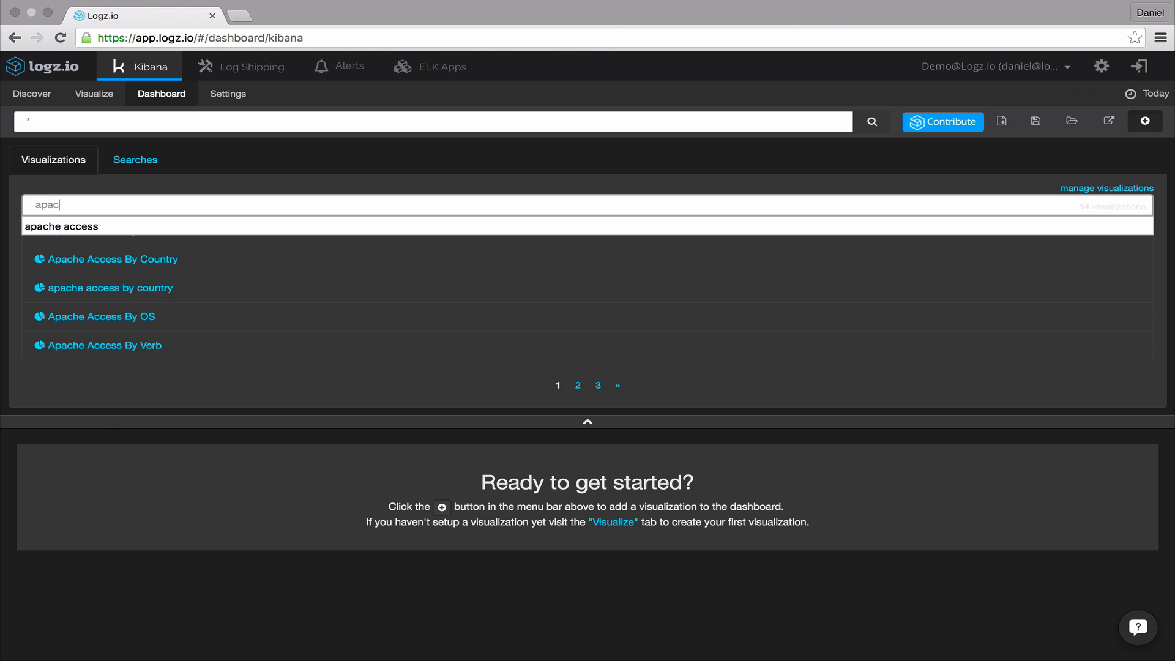
text(he e)
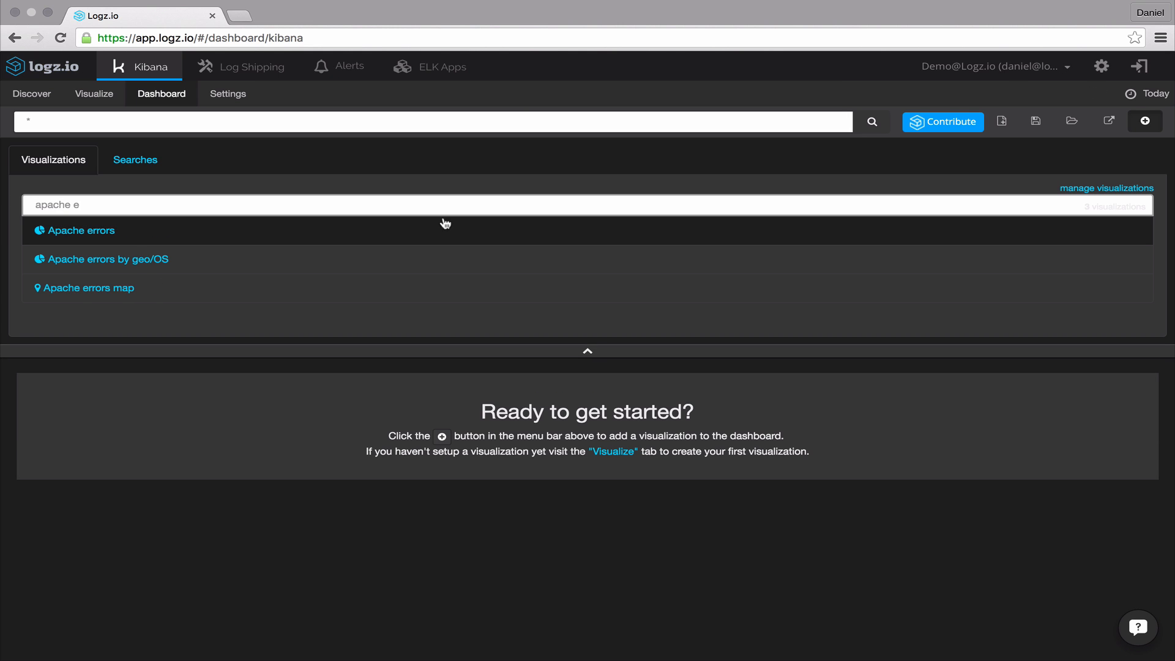
click(255, 260)
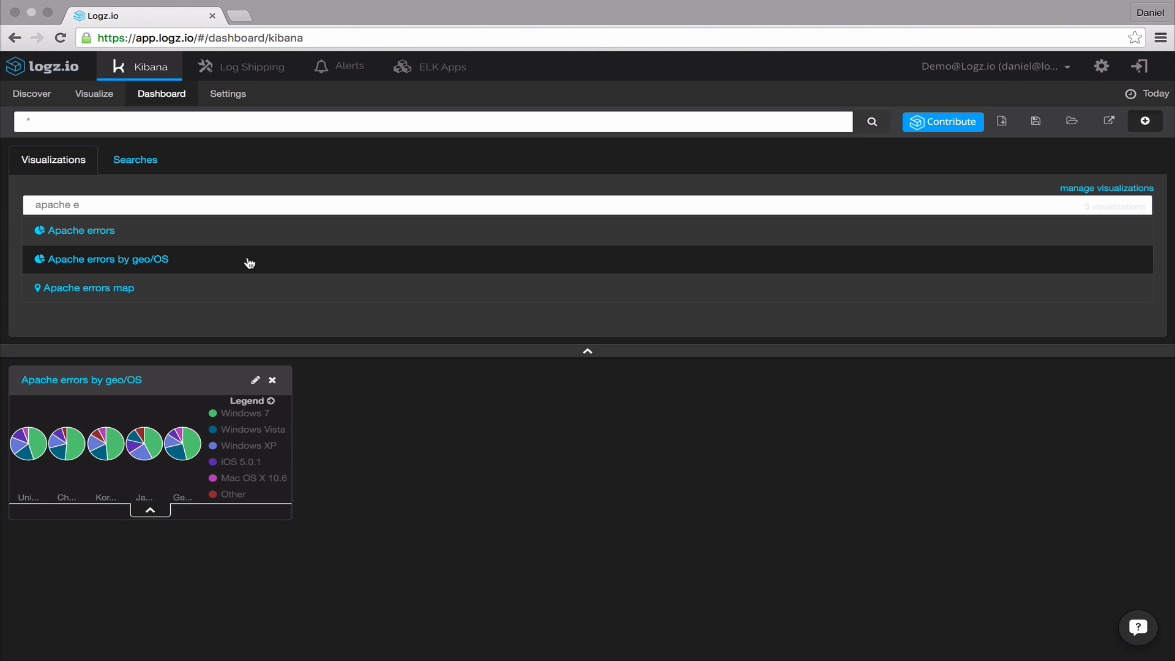
click(188, 295)
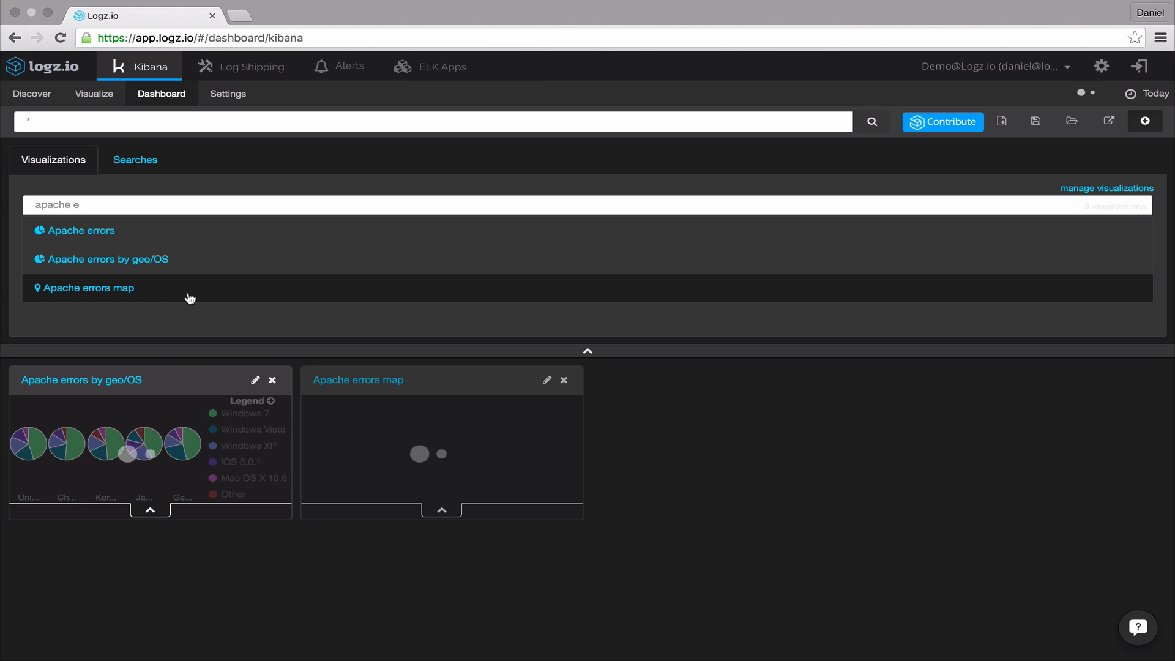
drag(582, 517, 1076, 653)
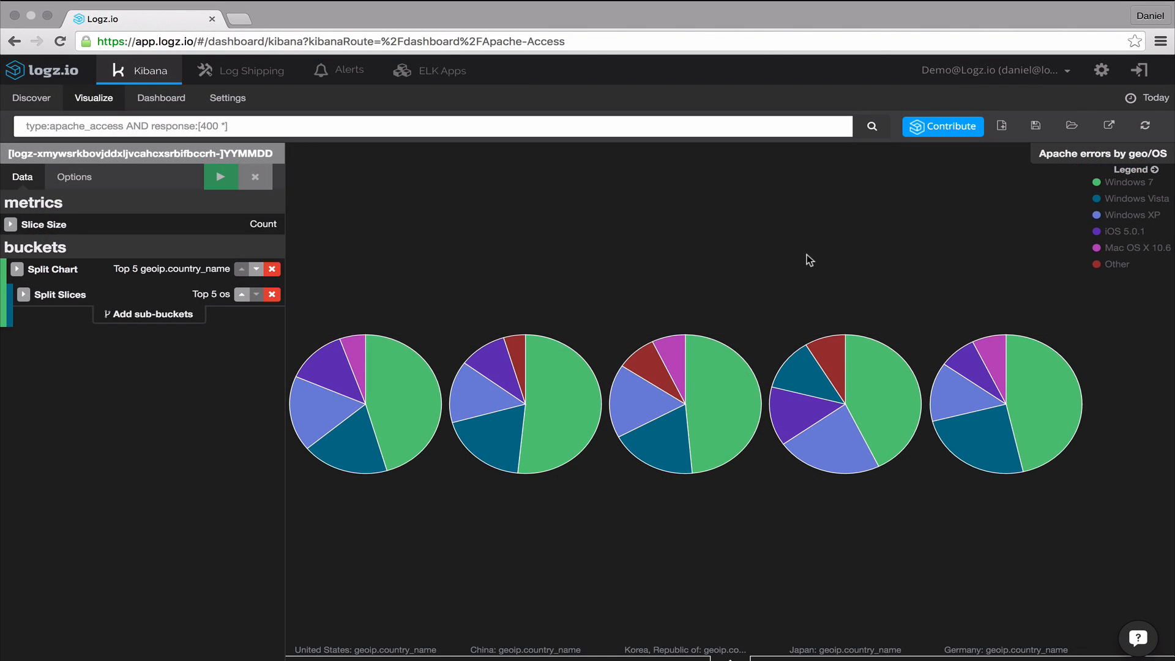
- Open the share options for the visualization and choose the Apache token for public sharing
click(1110, 127)
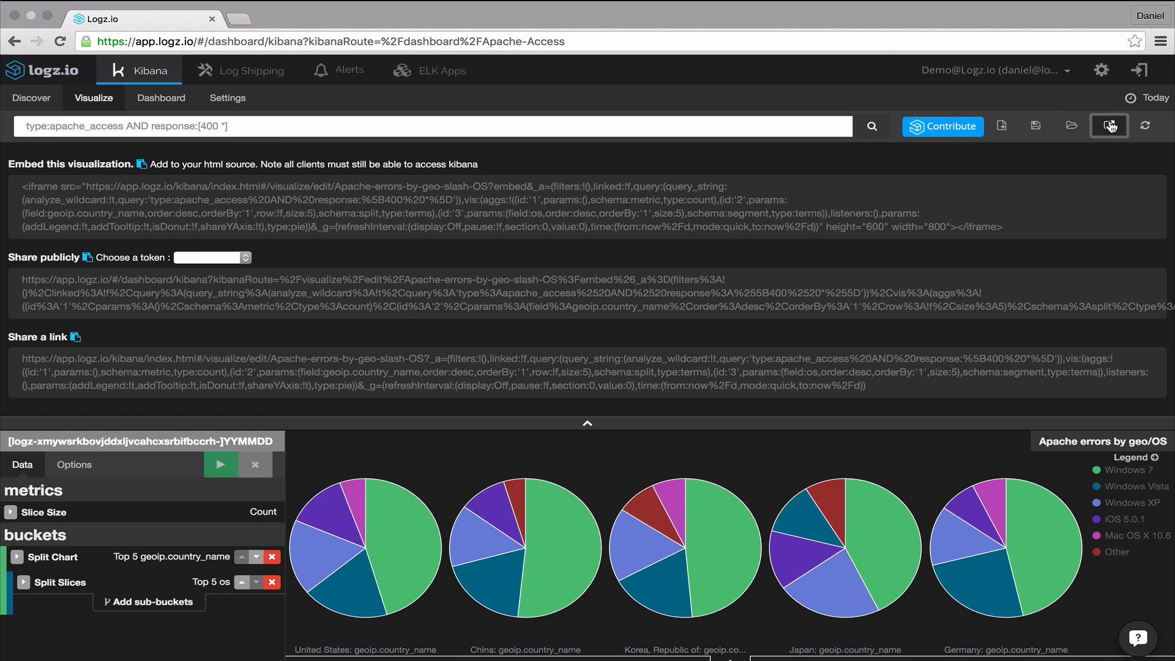
click(244, 258)
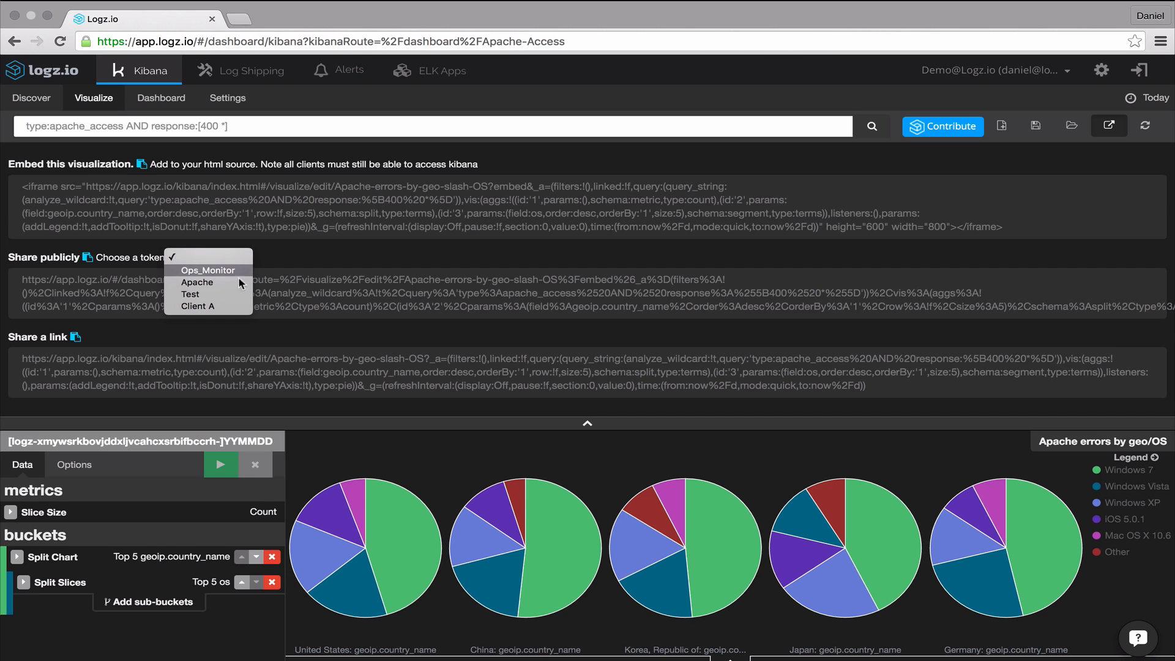
click(237, 283)
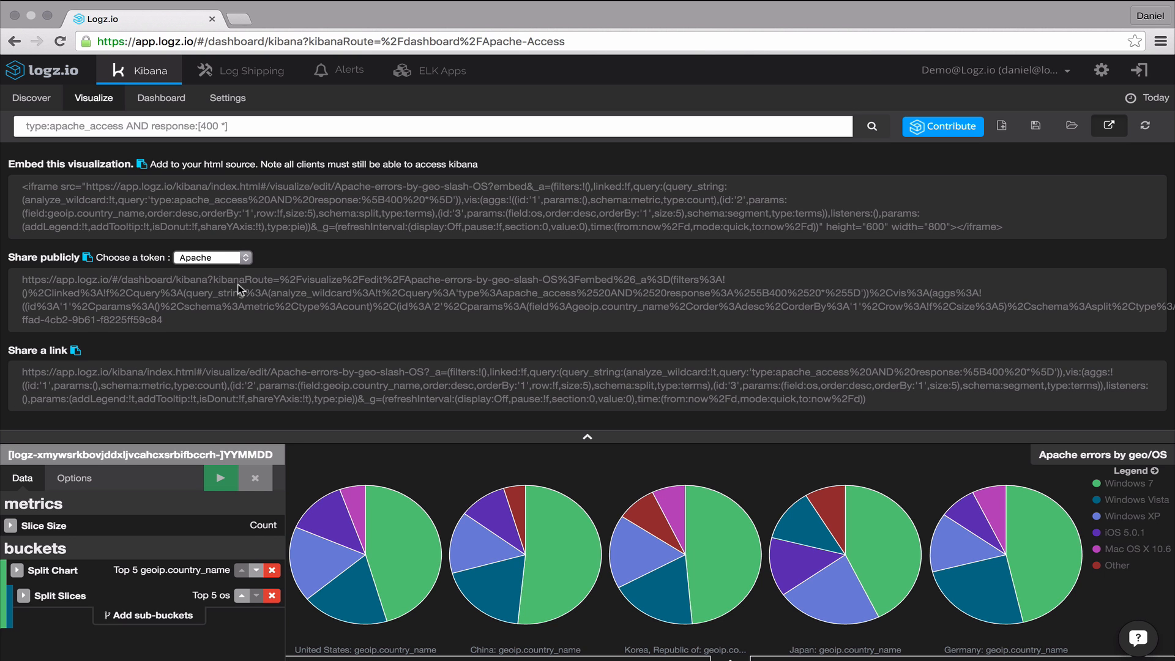
- Open the Contribute dialog for the visualization and cancel it
click(935, 130)
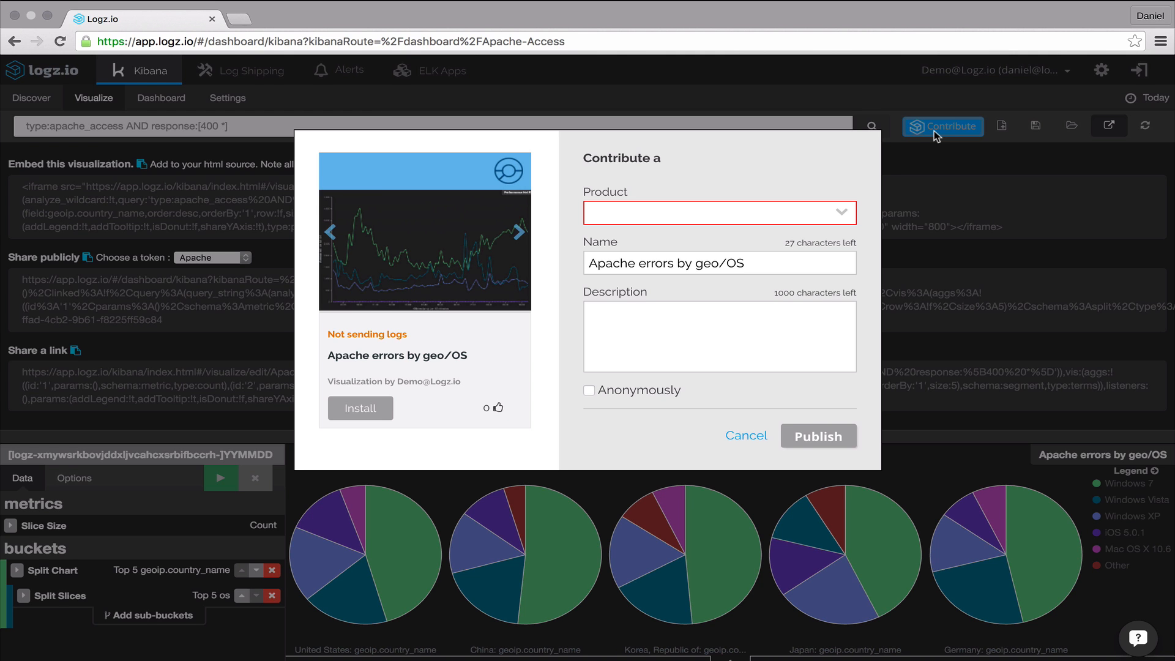
click(748, 435)
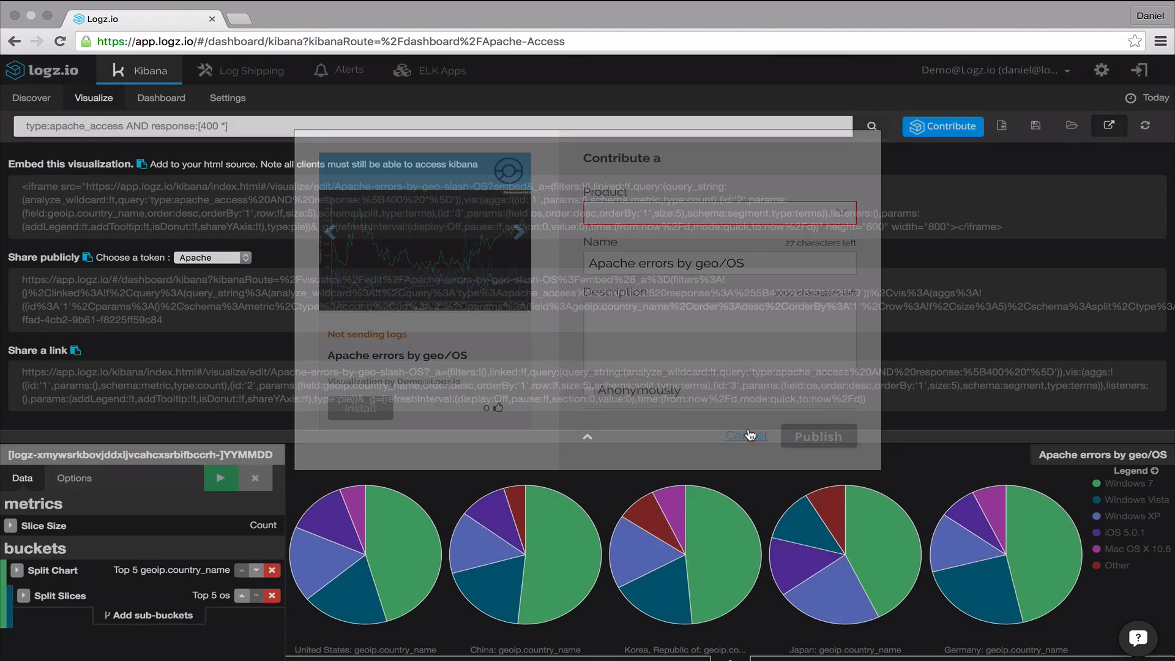
- Search ELK Apps for apache and install the Apache HTTP Codes visualization
click(444, 72)
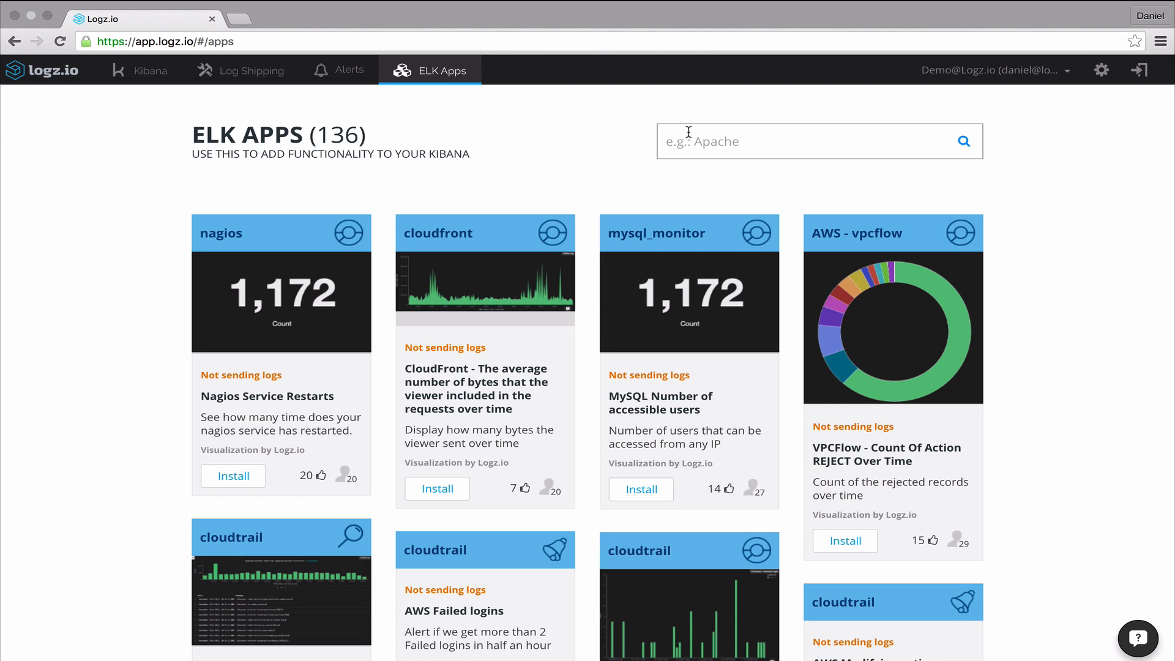
click(726, 142)
text(apache)
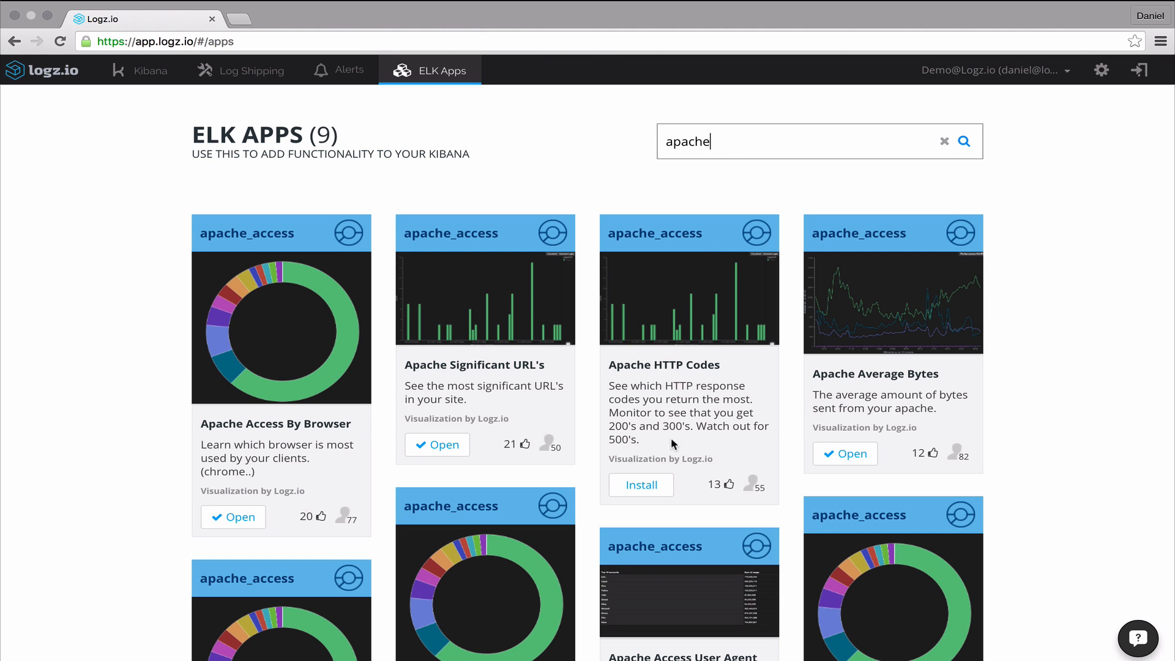
click(659, 482)
click(660, 487)
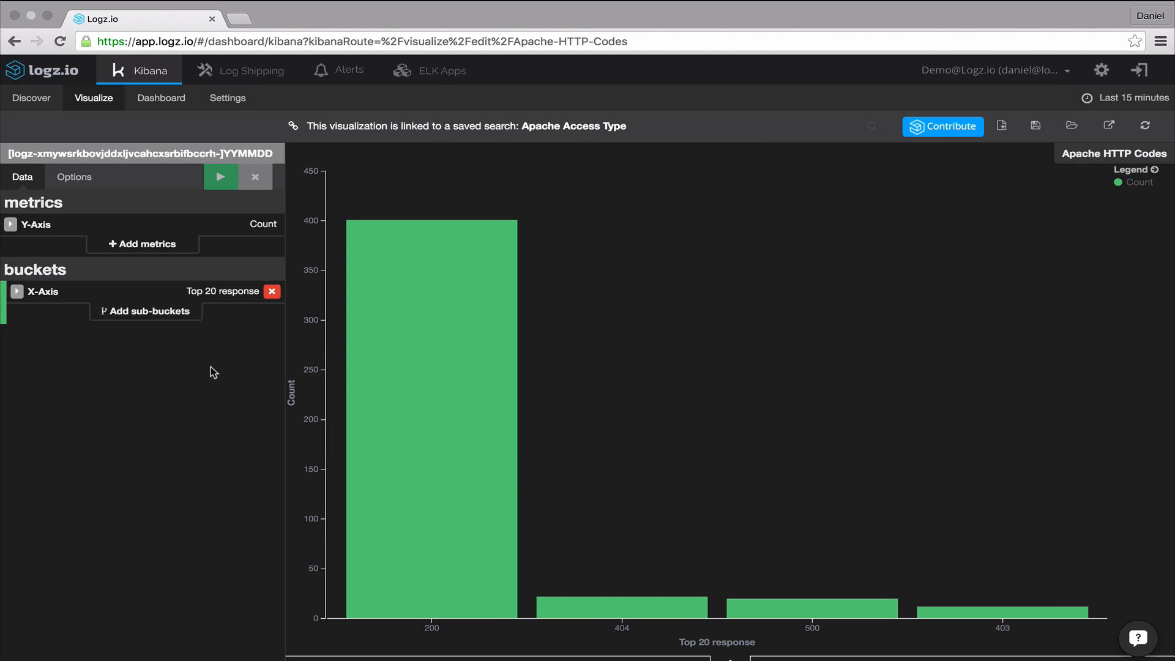
- Add a sub-bucket to the Apache HTTP Codes bar chart
click(164, 313)
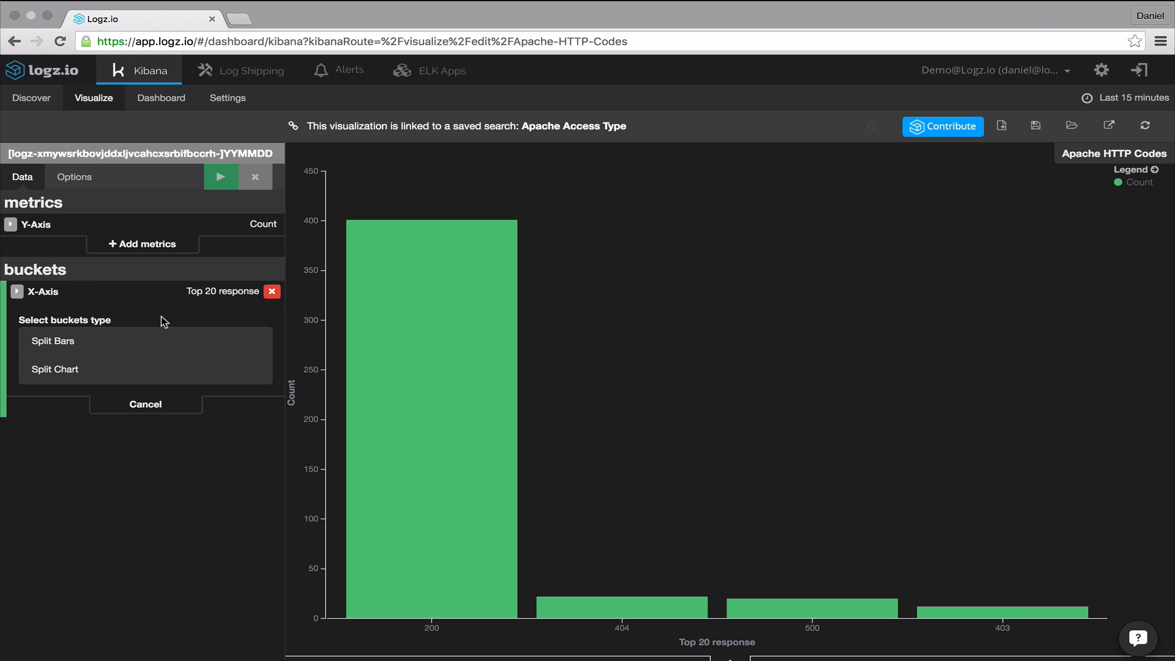